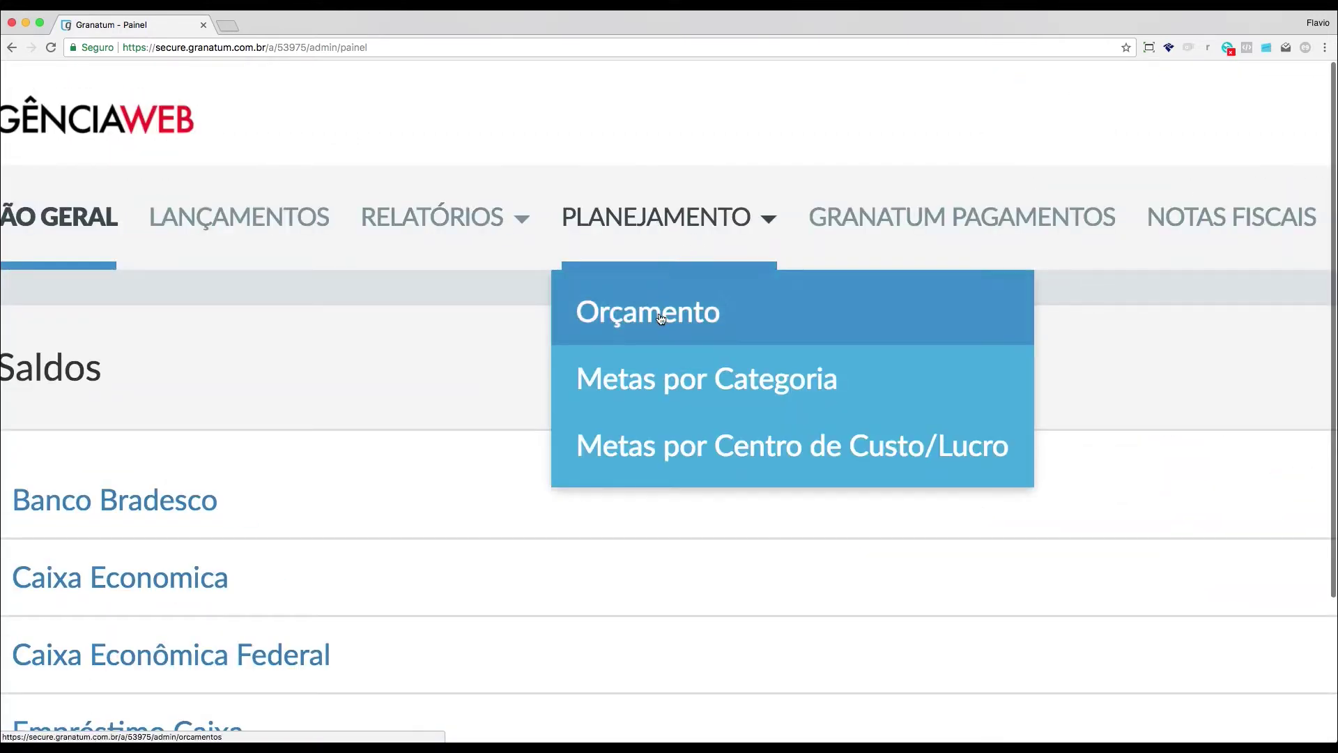
- Start a new budget (orçamento) named "Orçamento 2018" and set its period to the whole year 2018
left_click(661, 314)
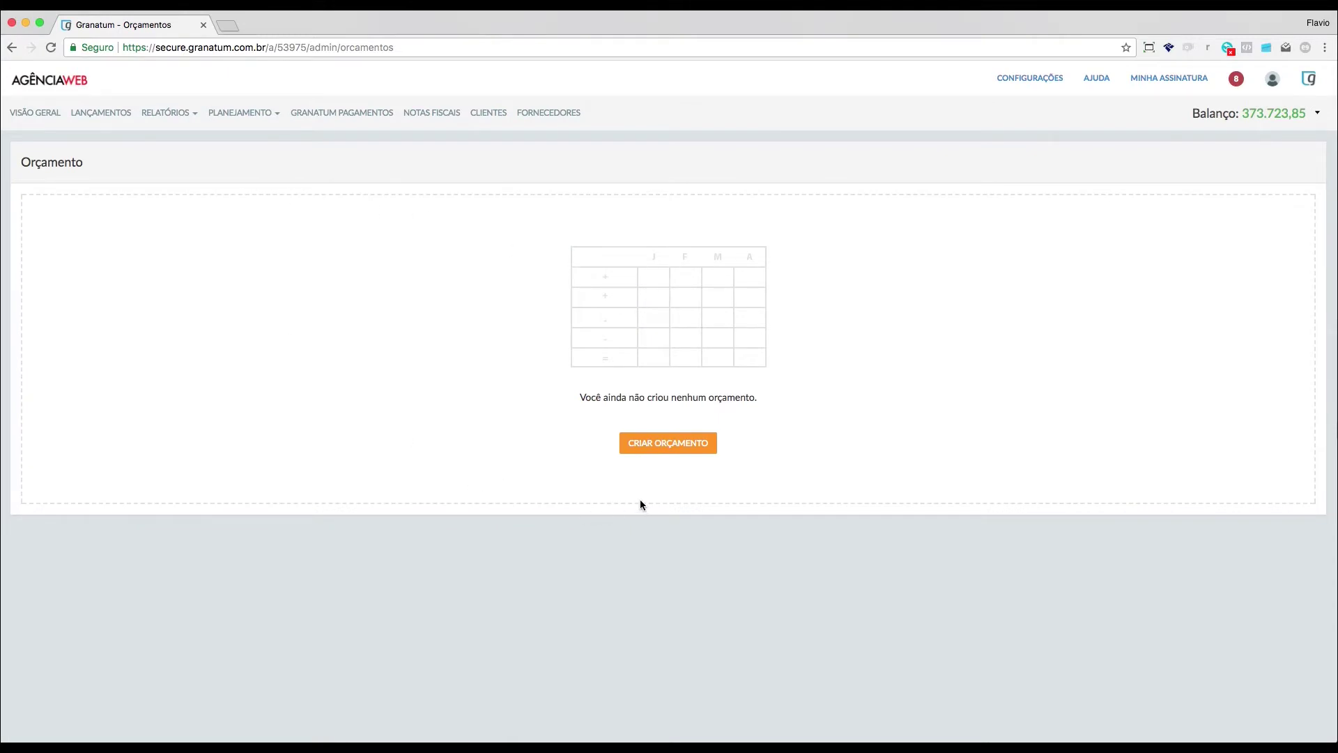
left_click(686, 450)
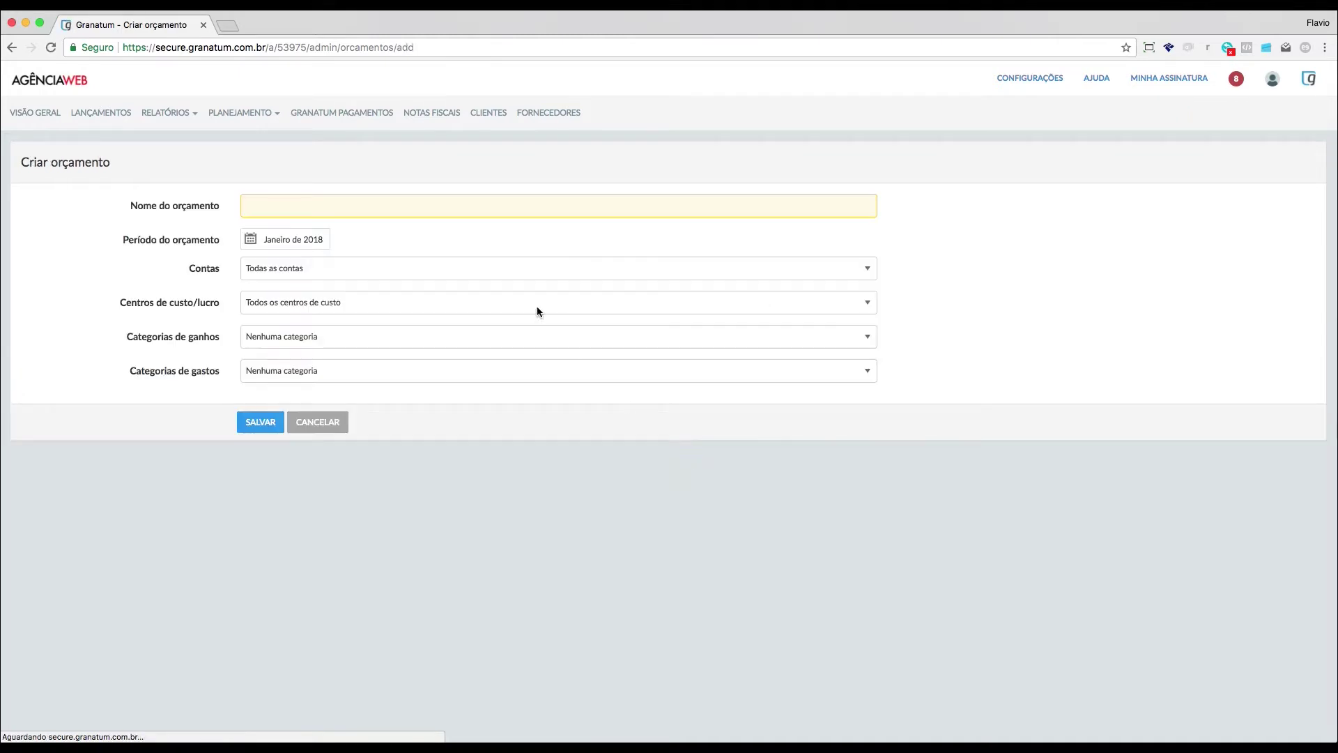
left_click(333, 202)
type("Orçamento")
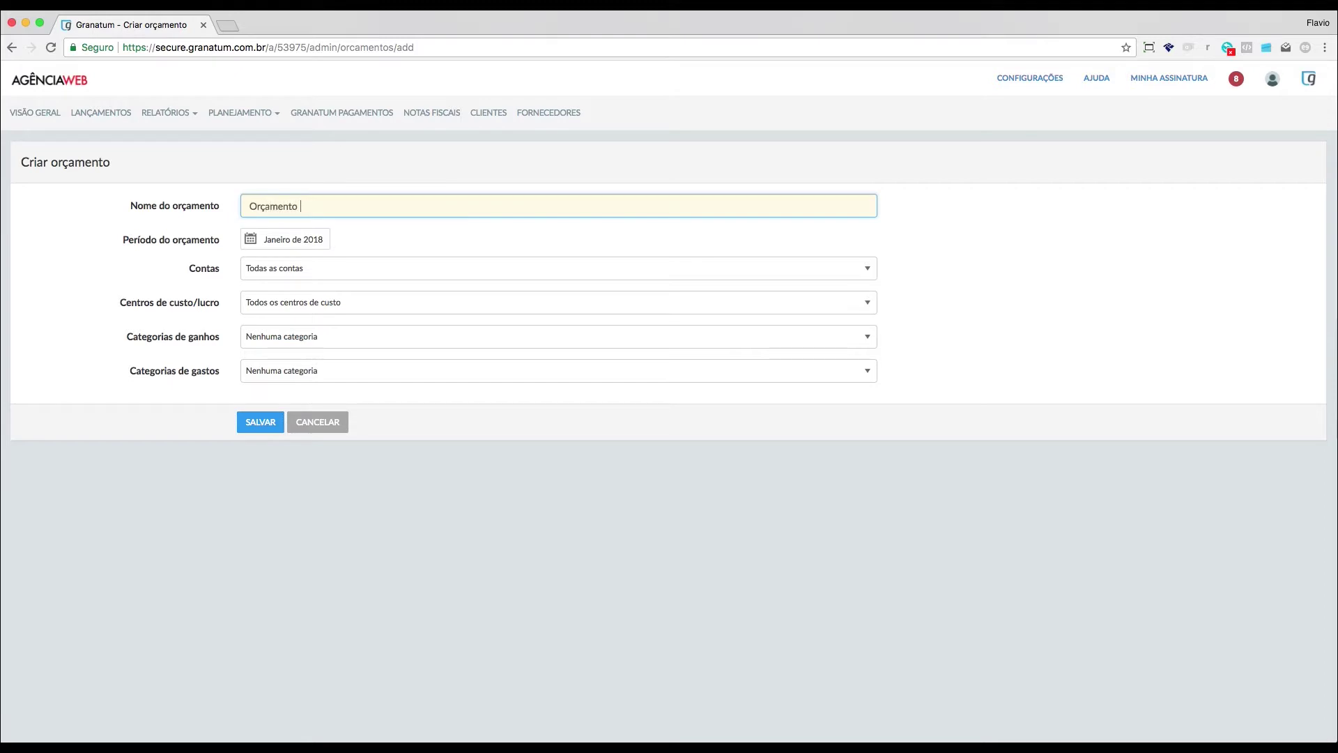
type("s 2018")
left_click(289, 247)
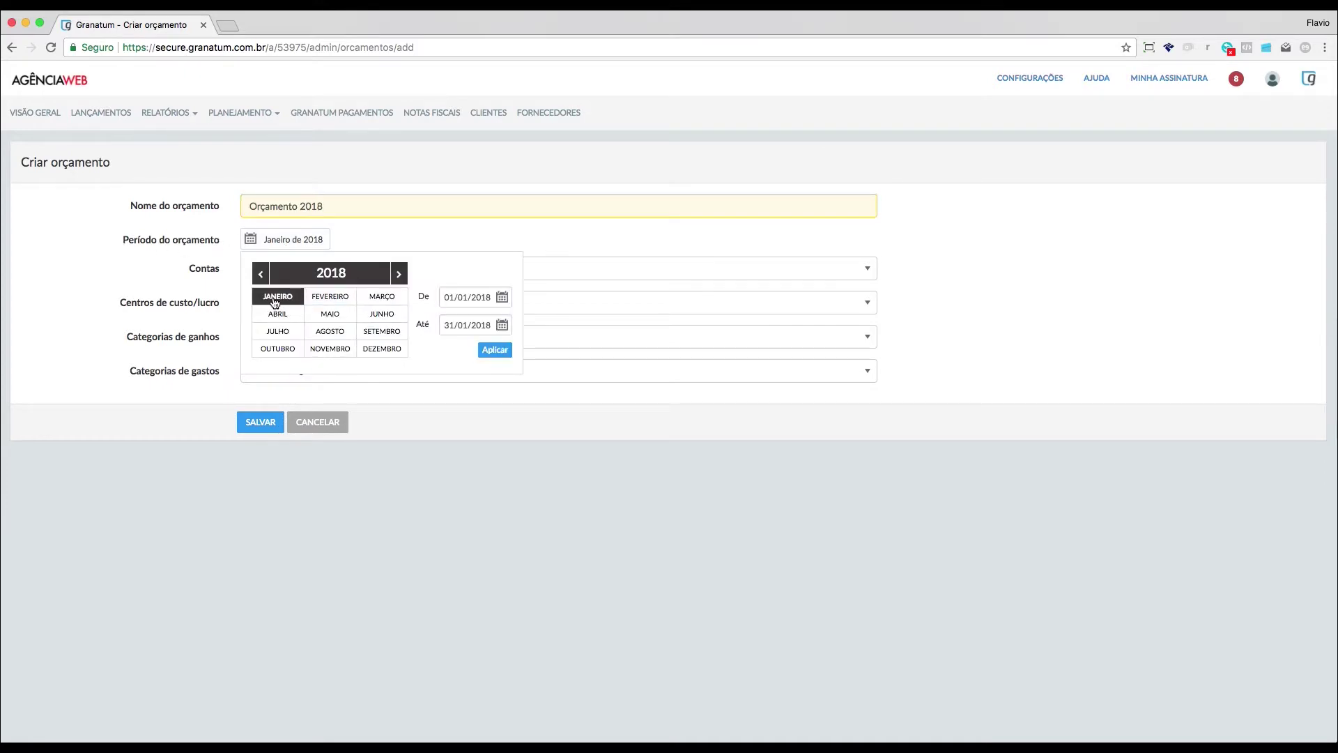
left_click(335, 278)
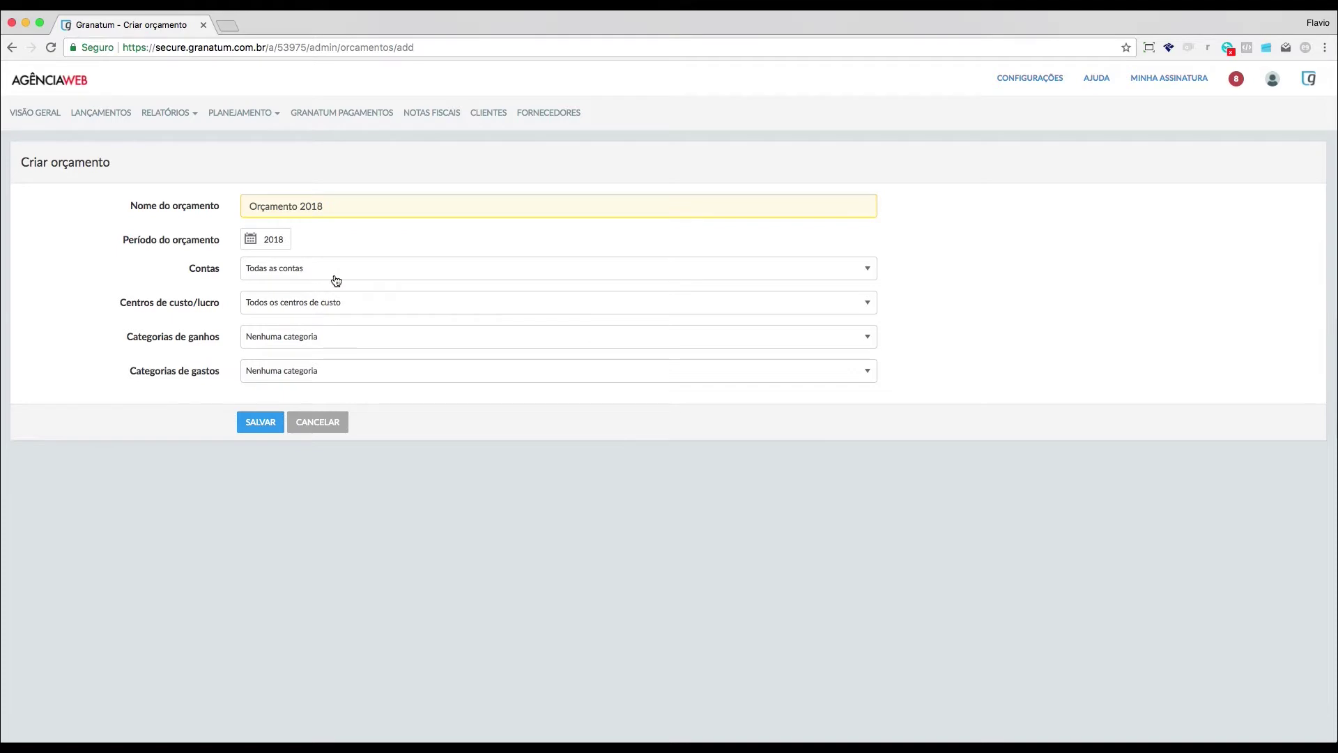
- Review the available accounts and cost centres, including the projects nested under Agência Web and Mídia Off
left_click(309, 269)
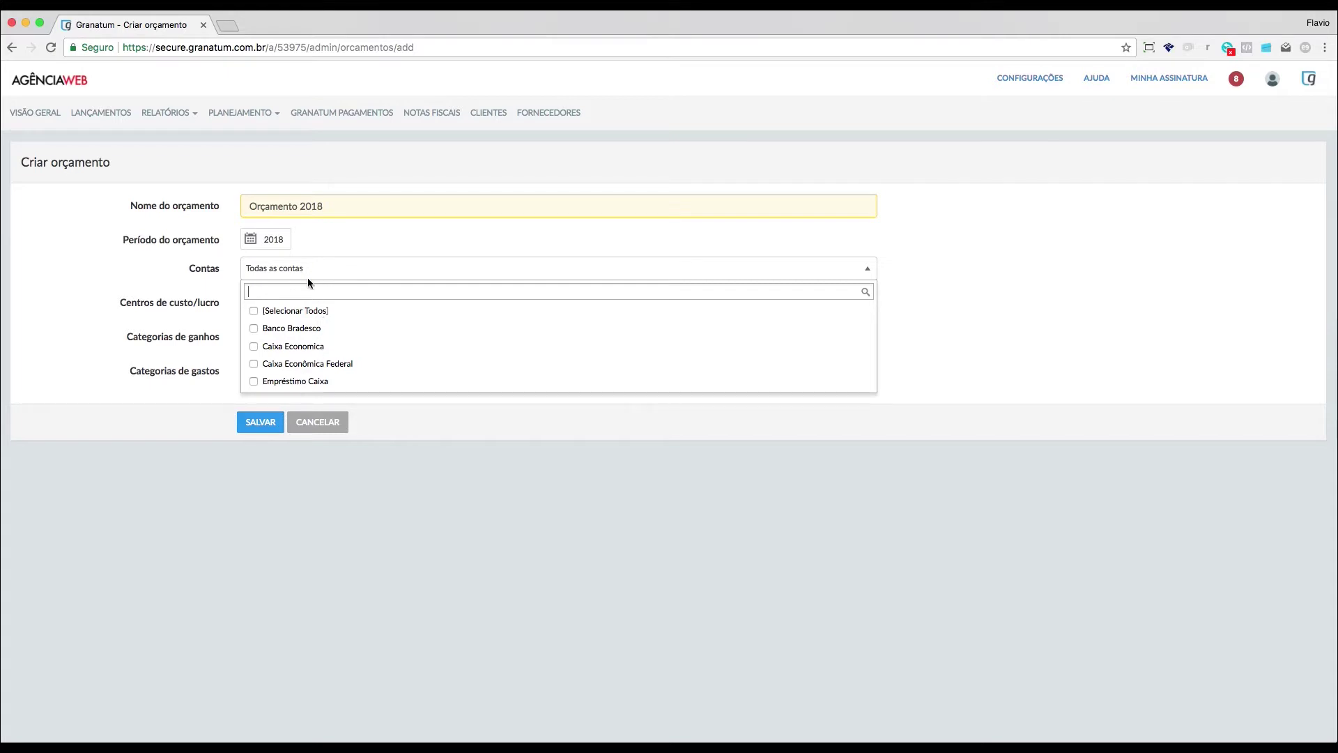
left_click(314, 270)
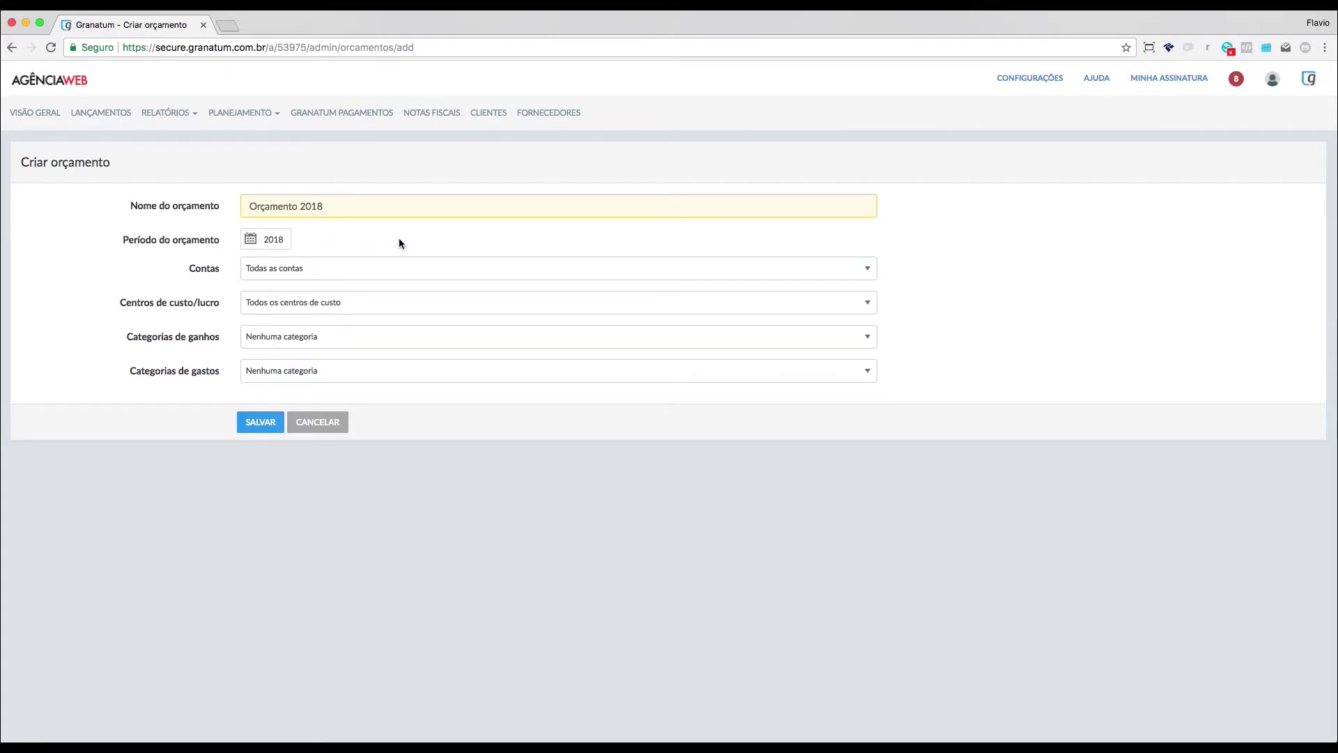
left_click(281, 273)
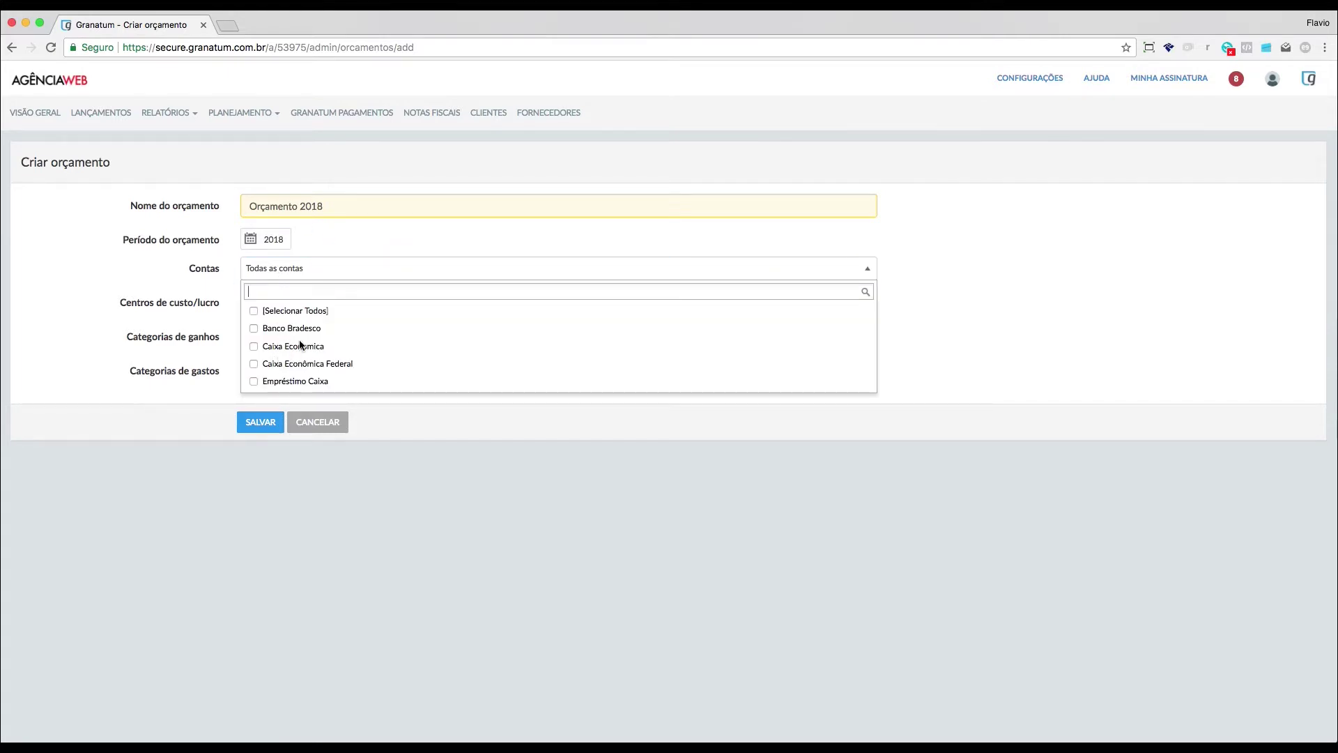
left_click(311, 273)
left_click(311, 305)
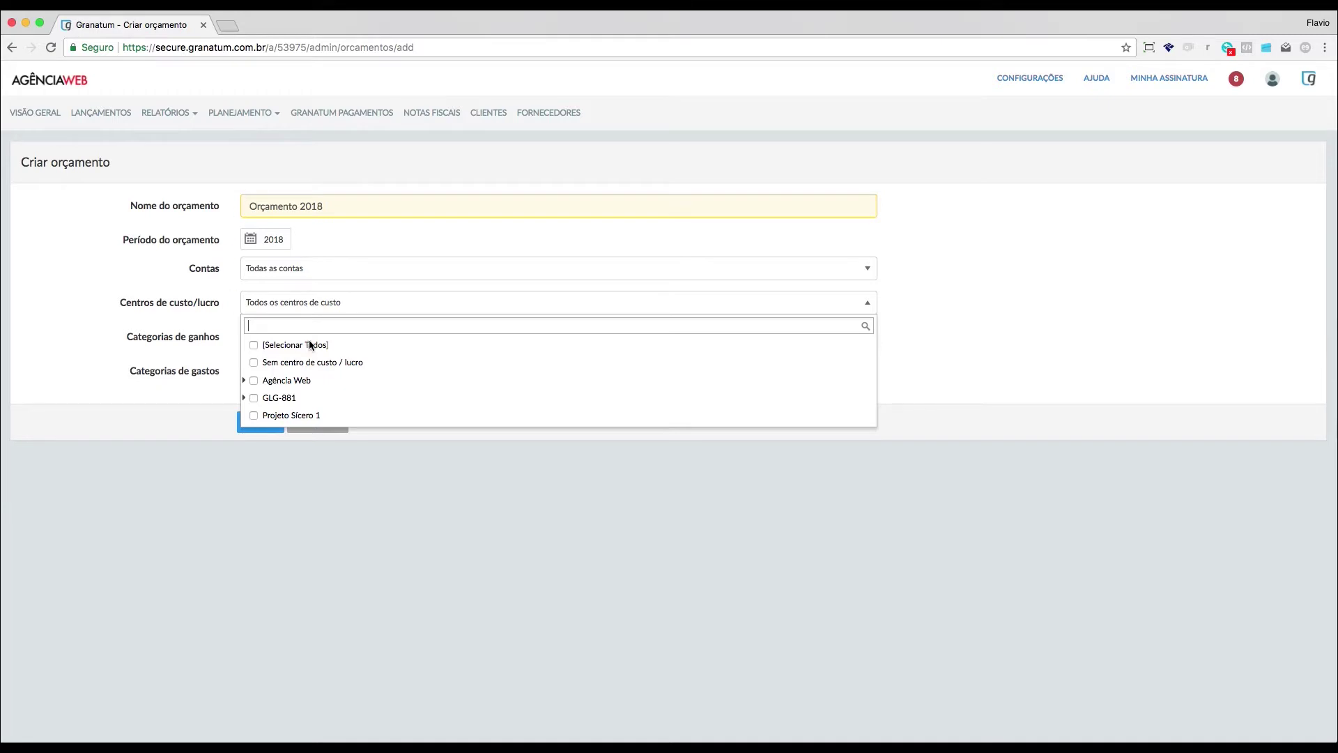
left_click(245, 381)
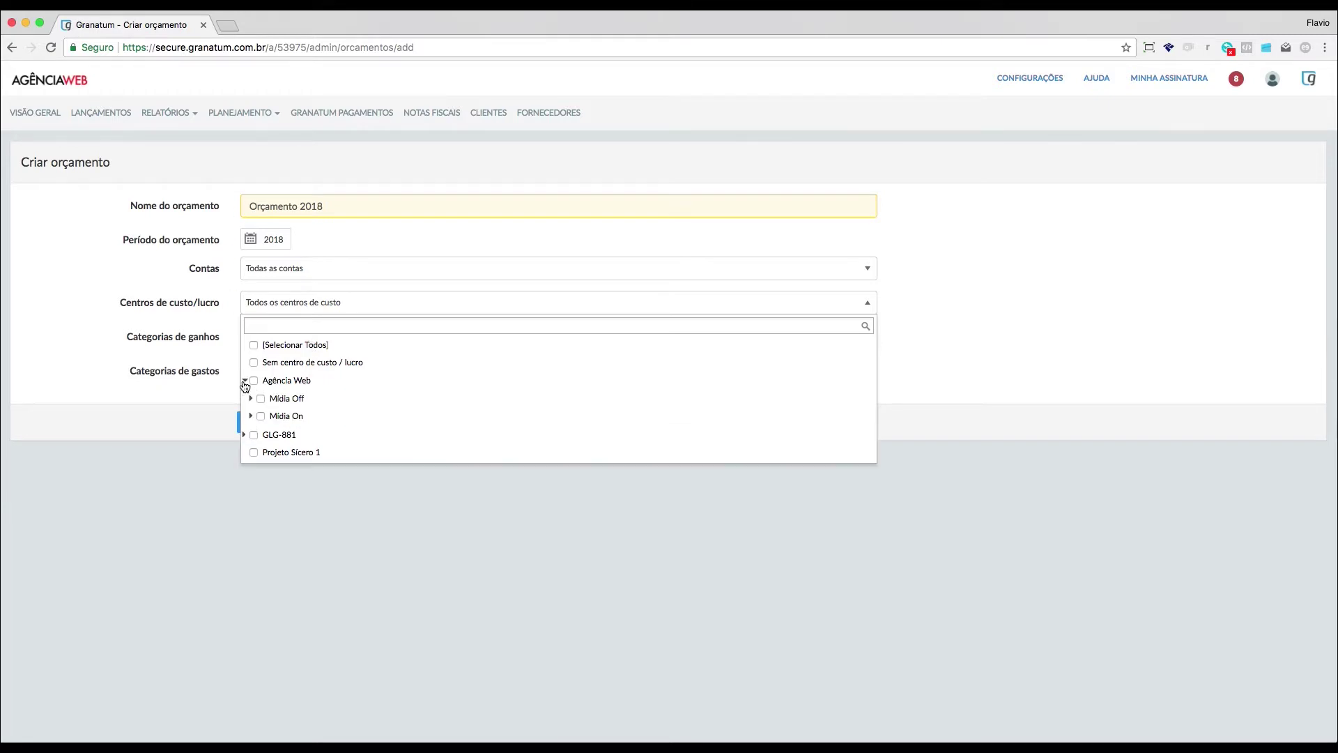
left_click(250, 399)
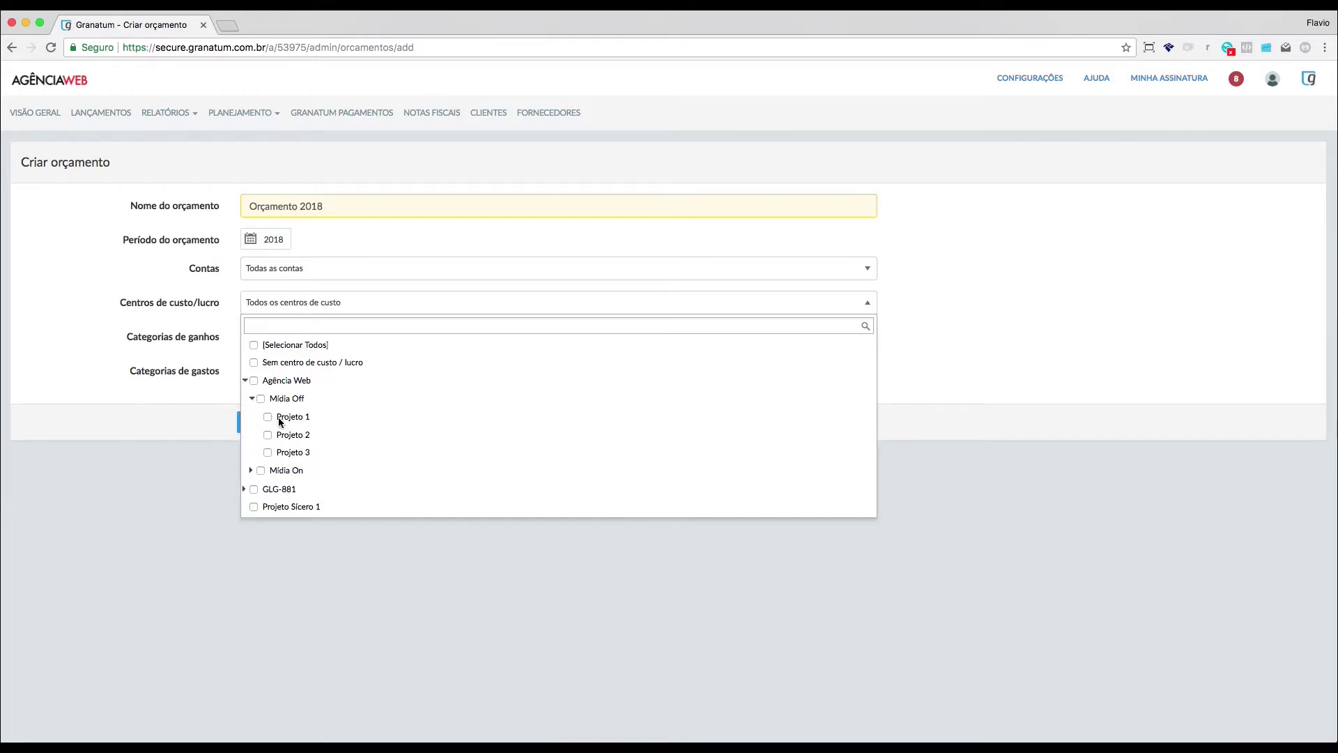
left_click(245, 381)
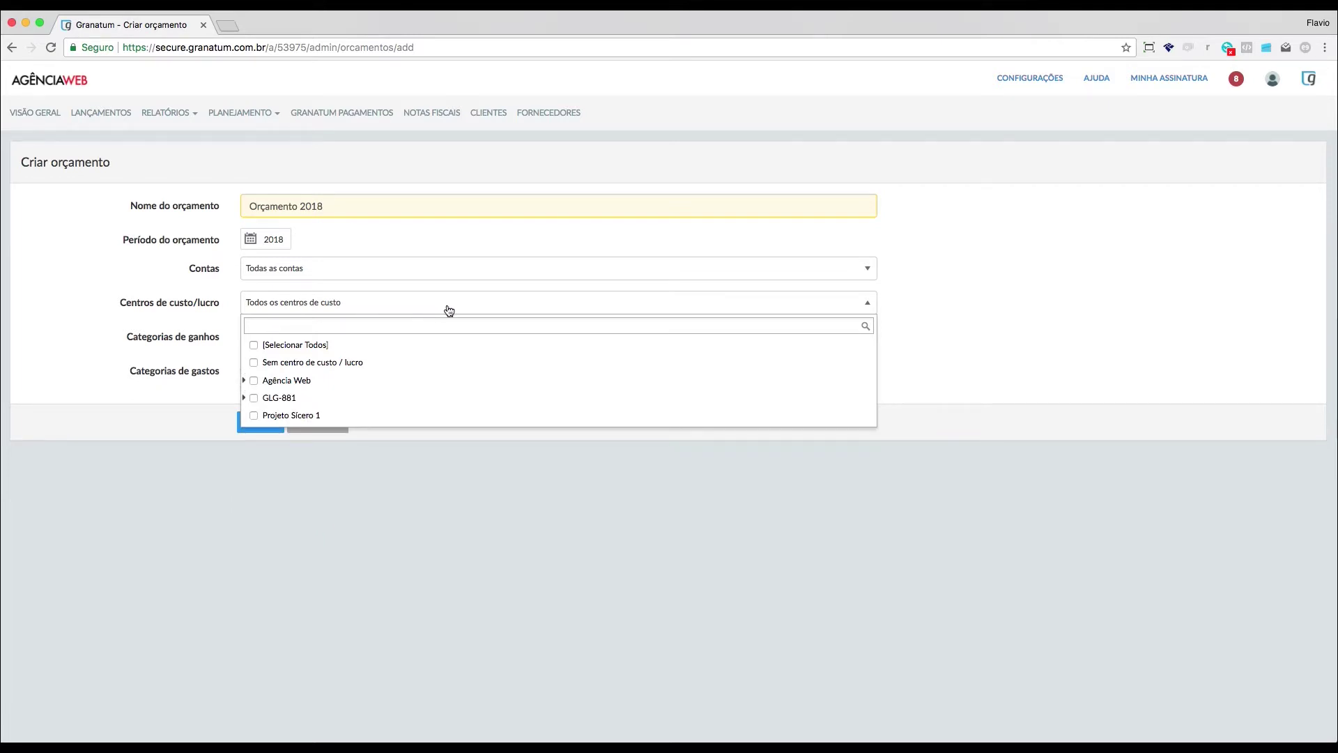
left_click(943, 307)
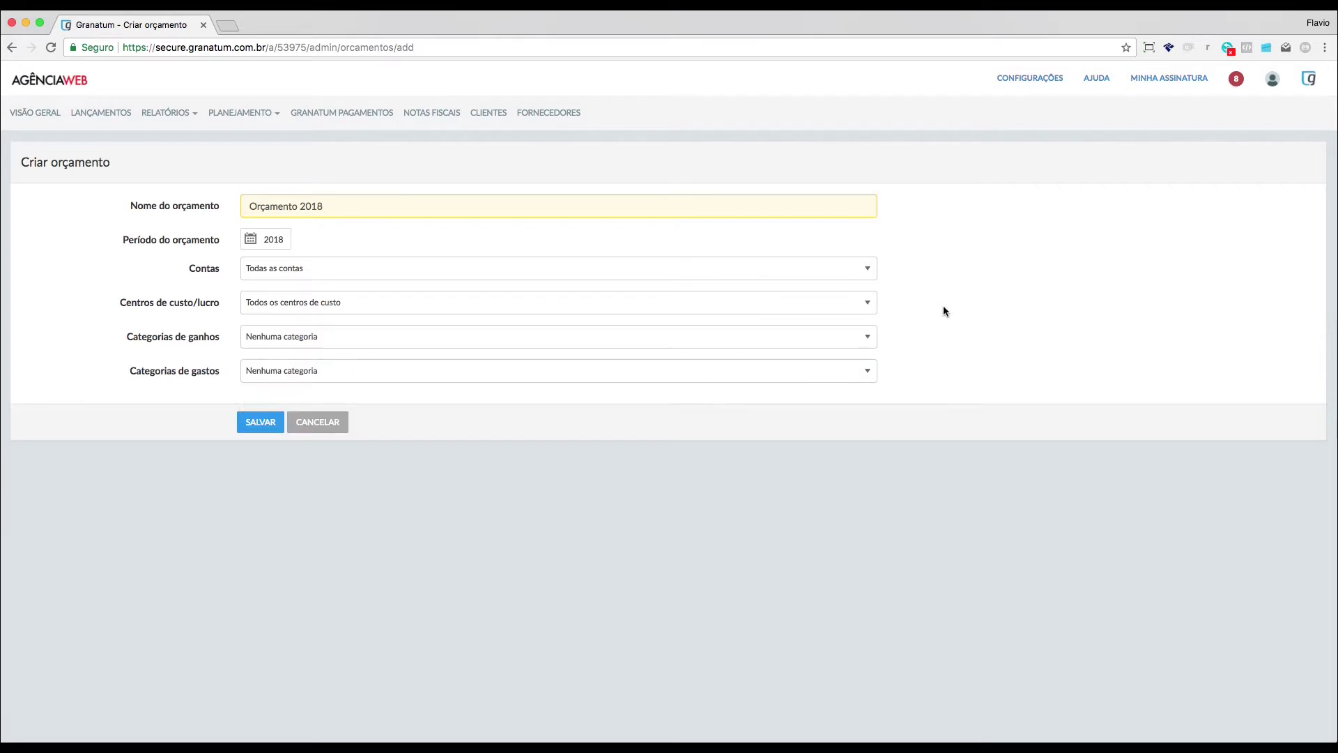
- Include the income categories Criação, Divulgação and Manutenção Sites in the budget
left_click(300, 338)
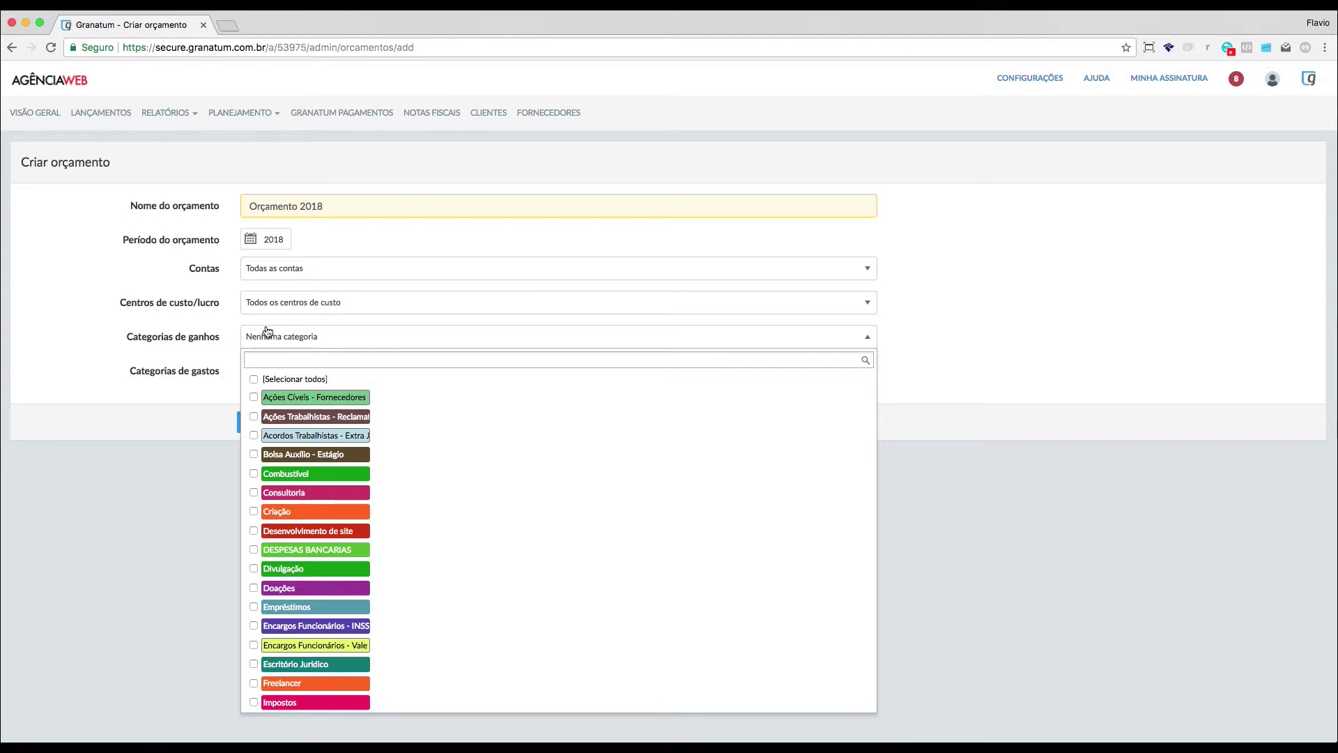
scroll(292, 492, "down", 2)
left_click(255, 472)
scroll(281, 510, "down", 2)
left_click(253, 470)
scroll(314, 550, "down", 3)
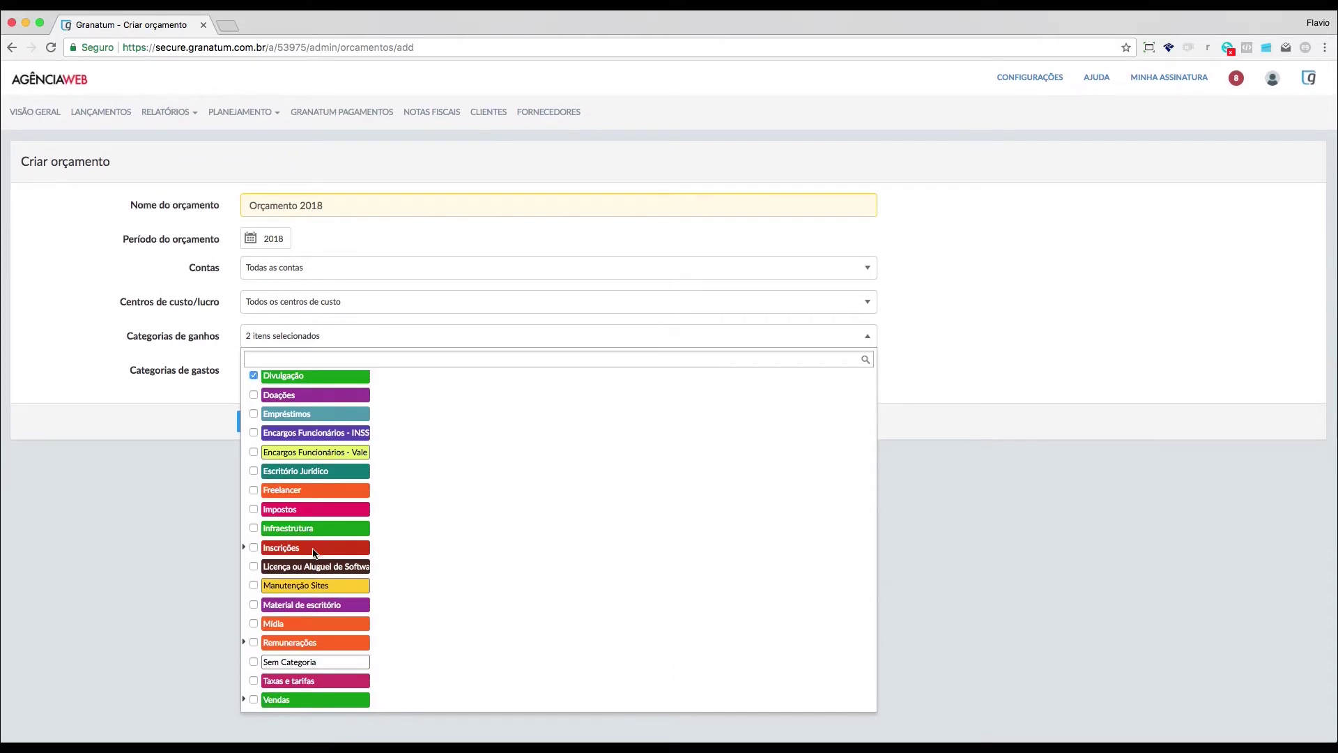
left_click(253, 585)
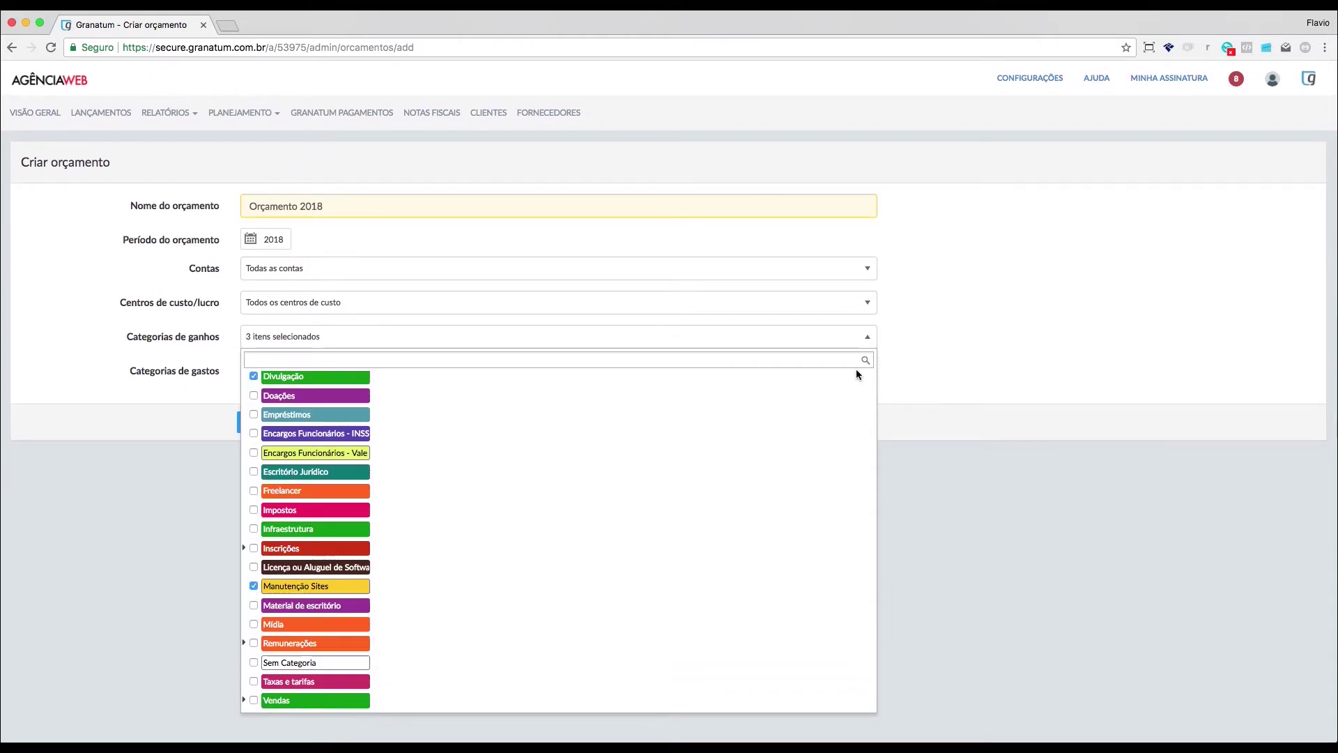
left_click(905, 367)
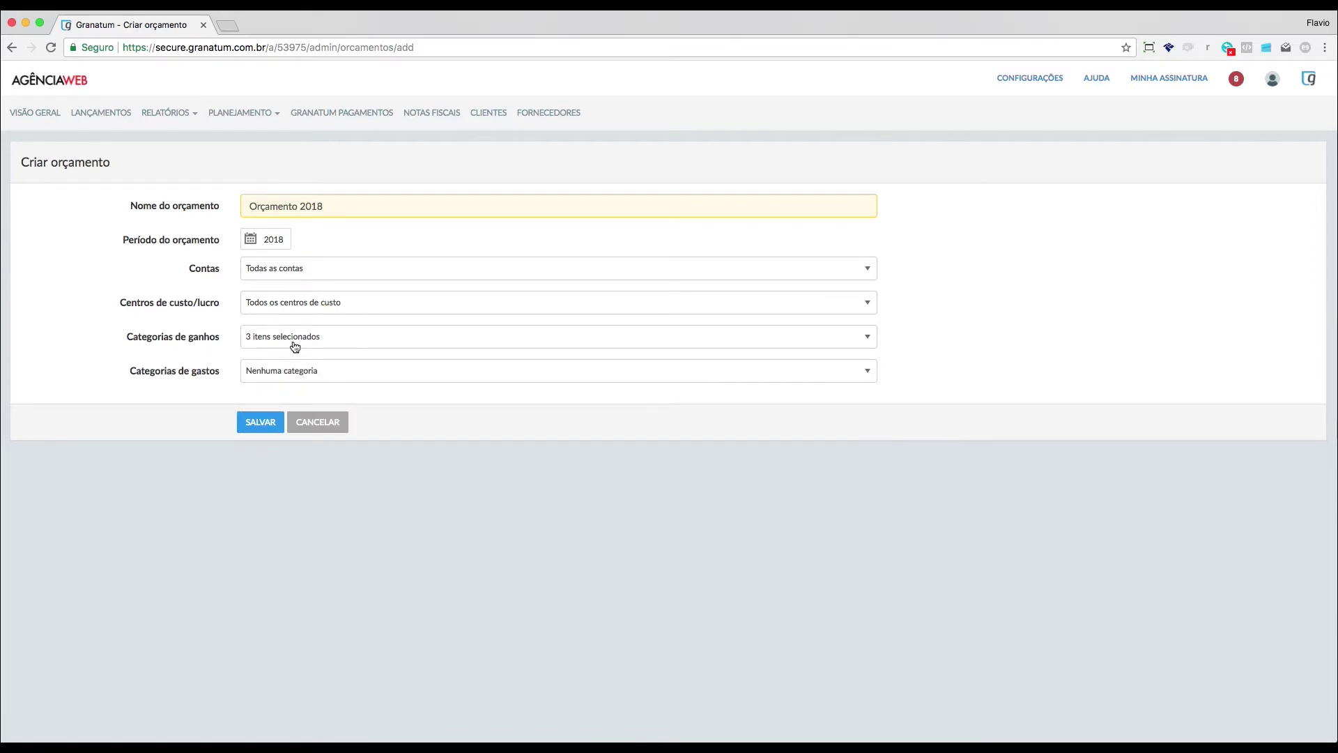
- Include the expense categories Freelancer and Folha de Pagamento in the budget
left_click(310, 376)
scroll(313, 535, "down", 1)
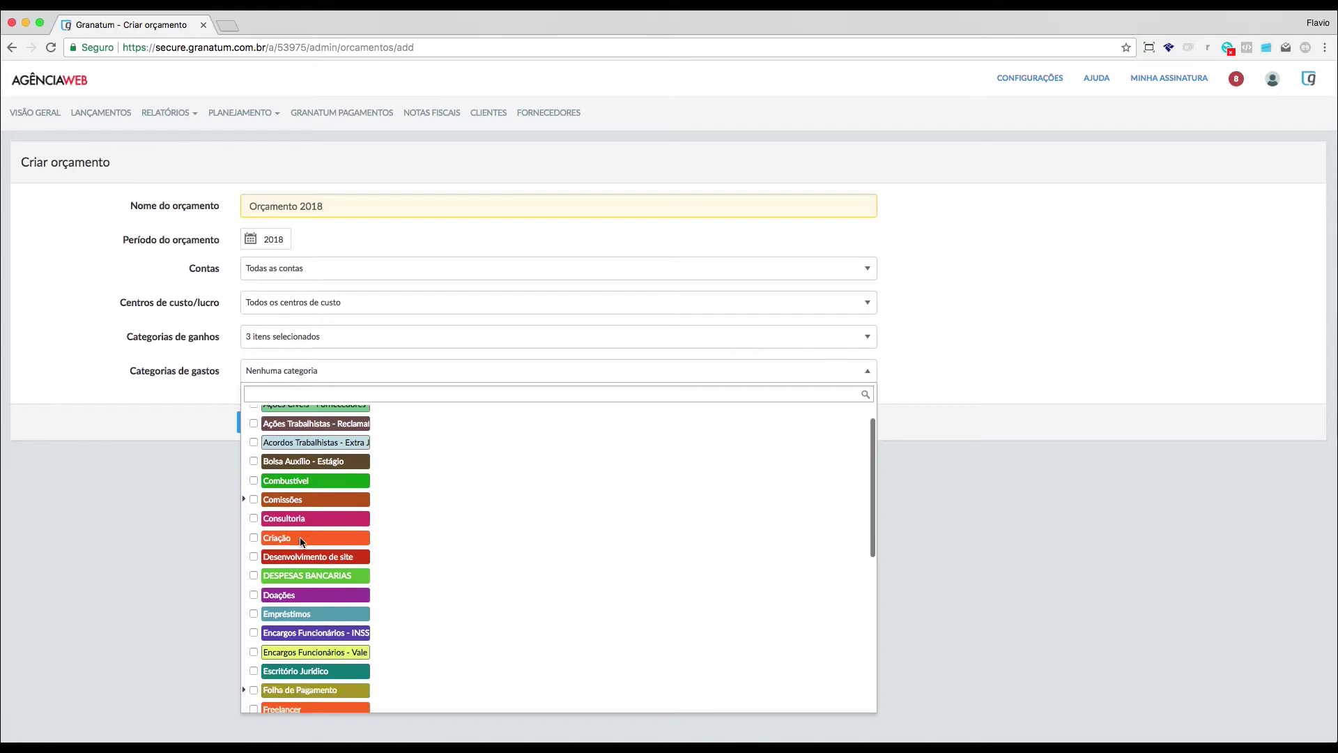
scroll(271, 533, "down", 5)
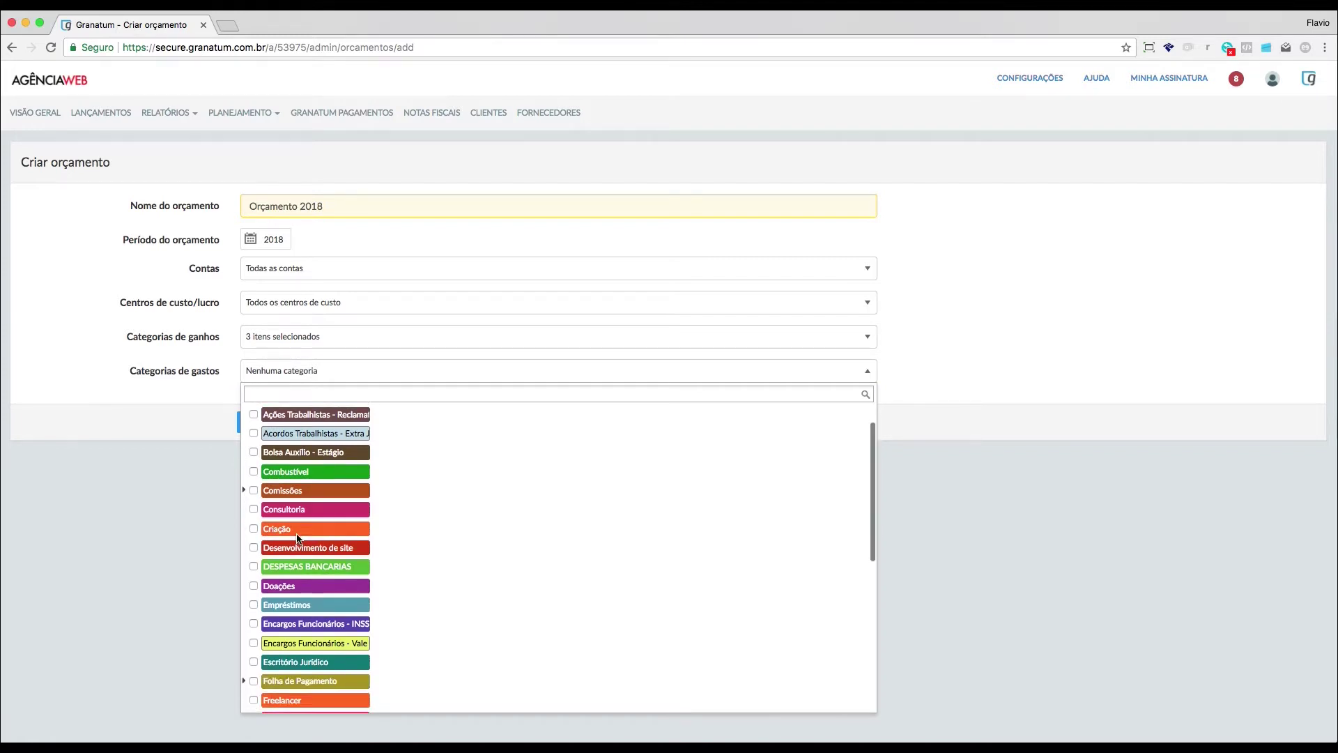
left_click(262, 568)
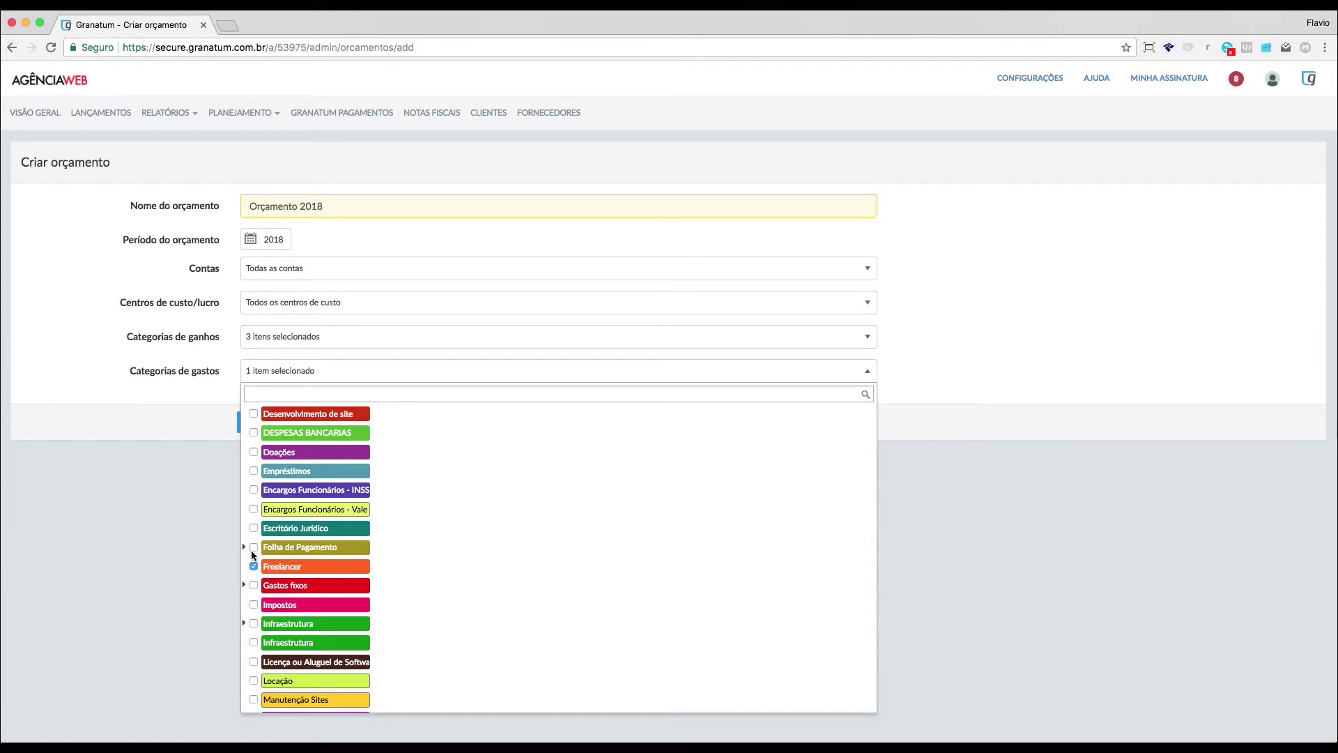
left_click(253, 547)
- Exclude the Encargos and Remuneração groups with all their subcategories, keeping Folha de Pagamento itself selected
left_click(244, 548)
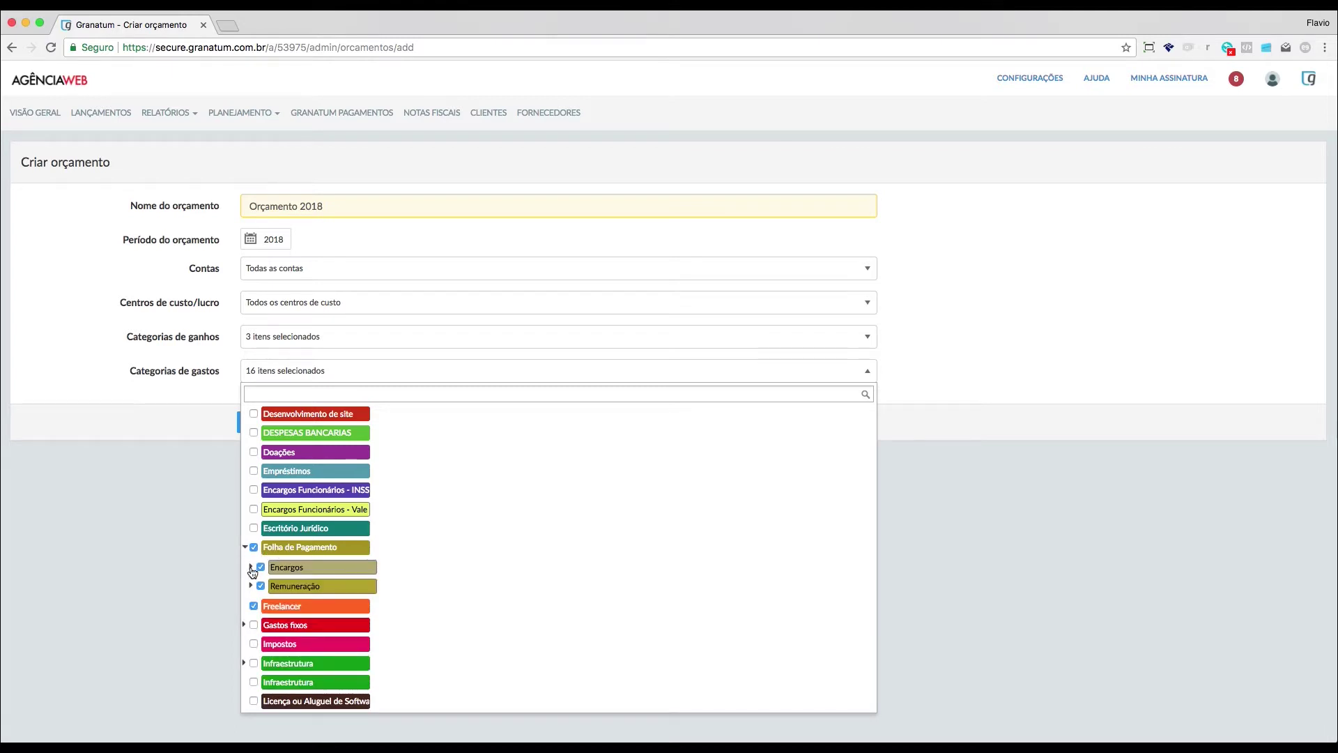
left_click(251, 566)
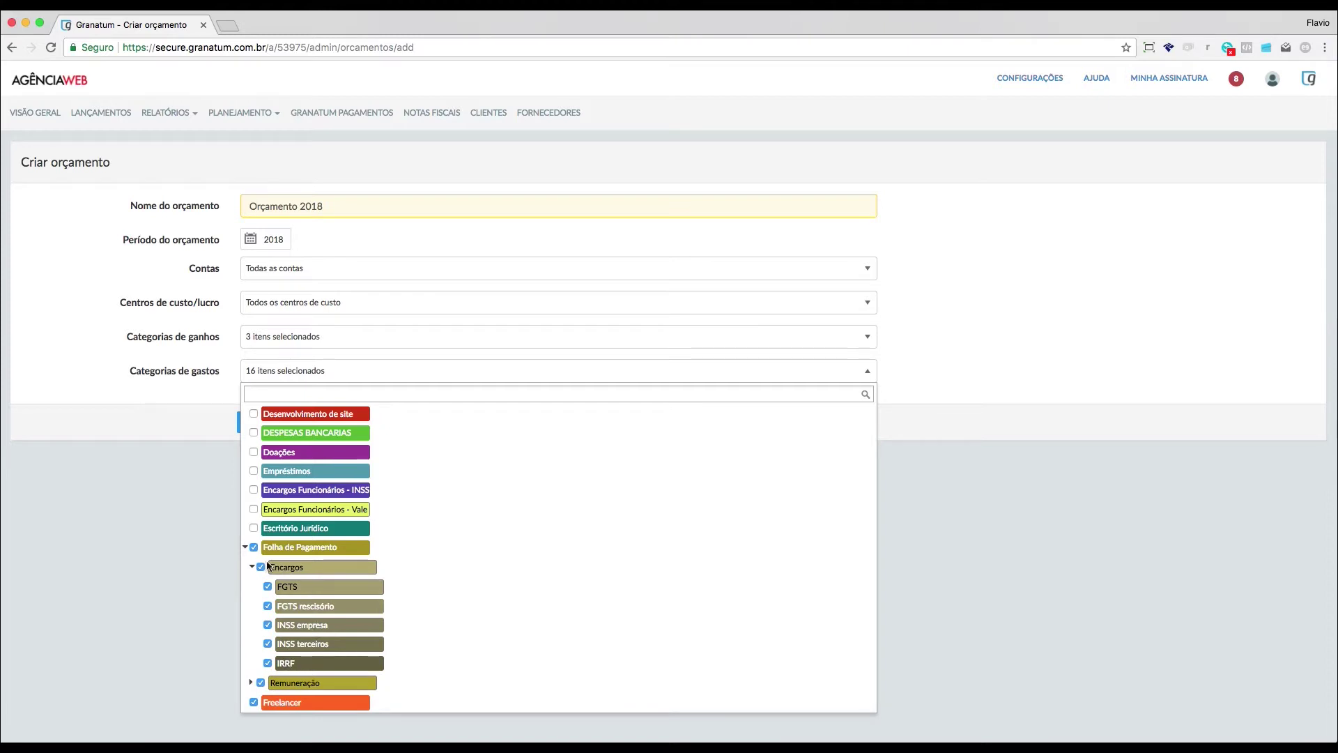
left_click(251, 683)
scroll(313, 620, "down", 3)
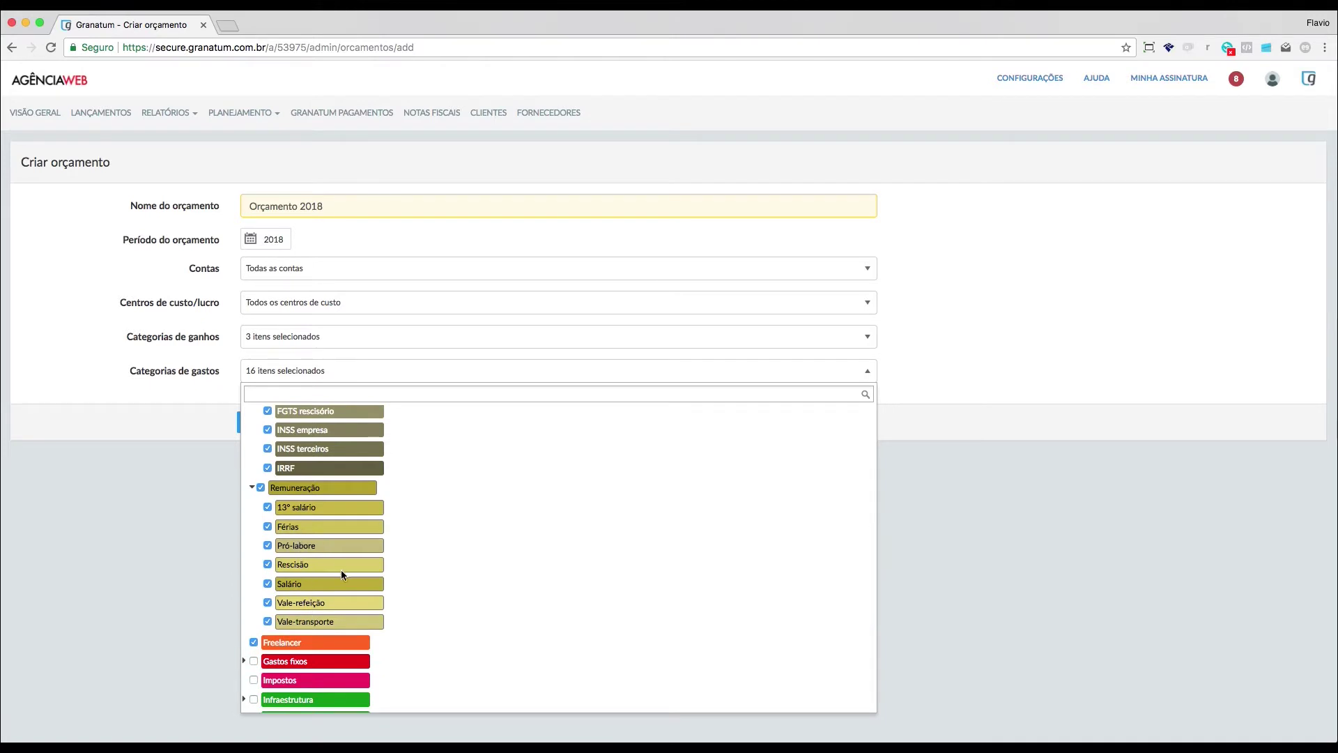
scroll(340, 567, "up", 1)
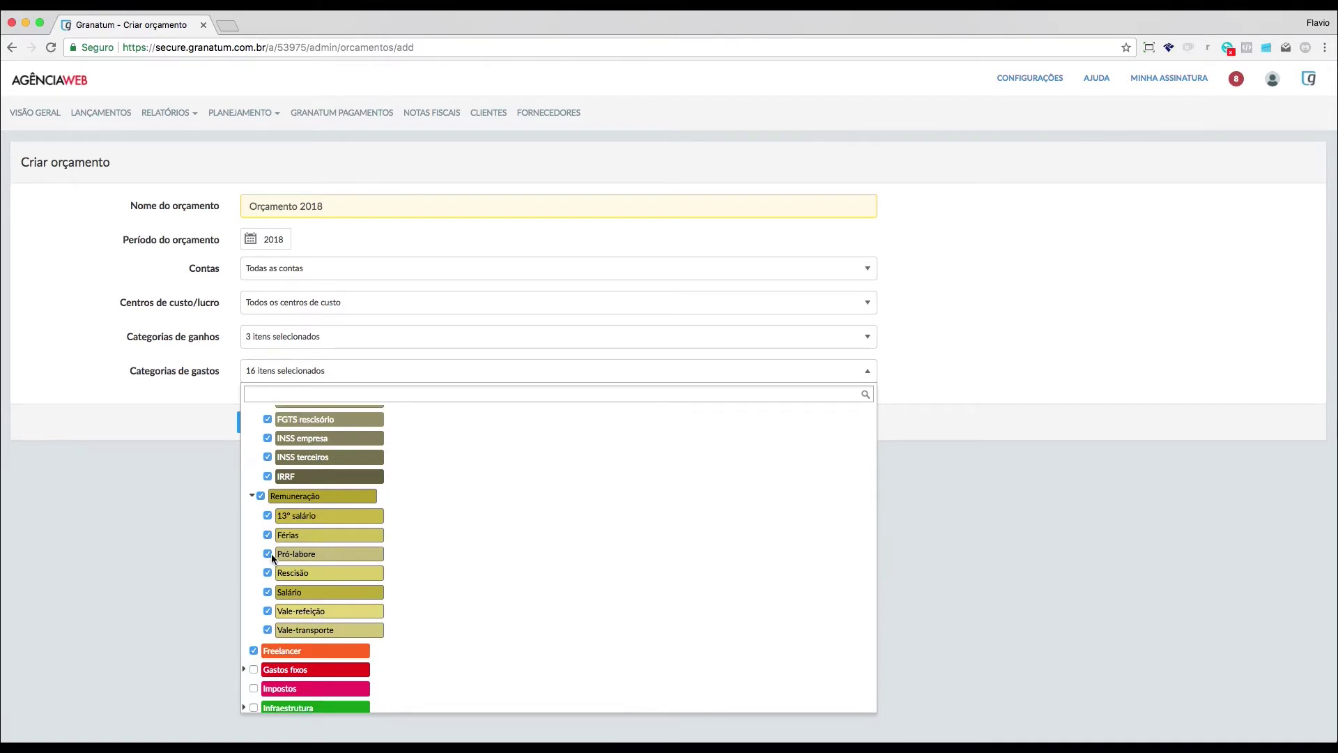
scroll(268, 536, "up", 3)
left_click(260, 488)
left_click(253, 488)
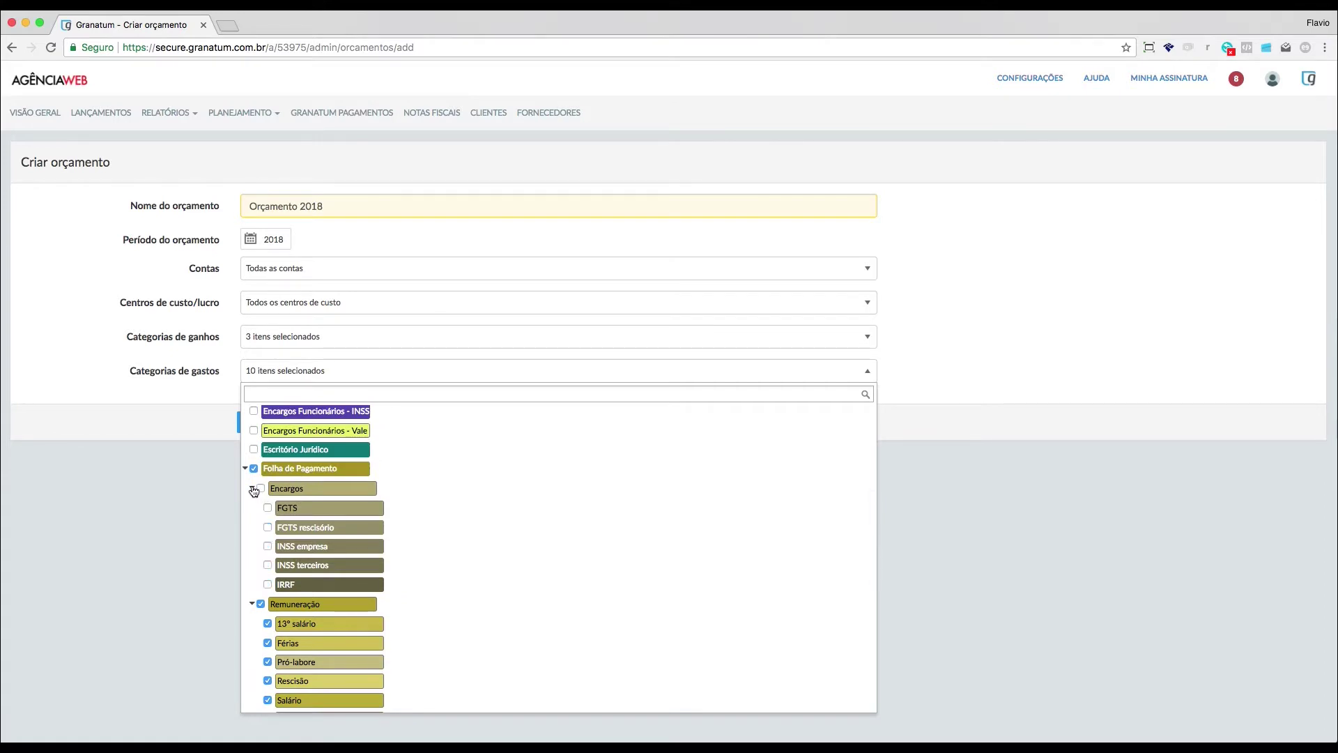
left_click(251, 507)
left_click(260, 508)
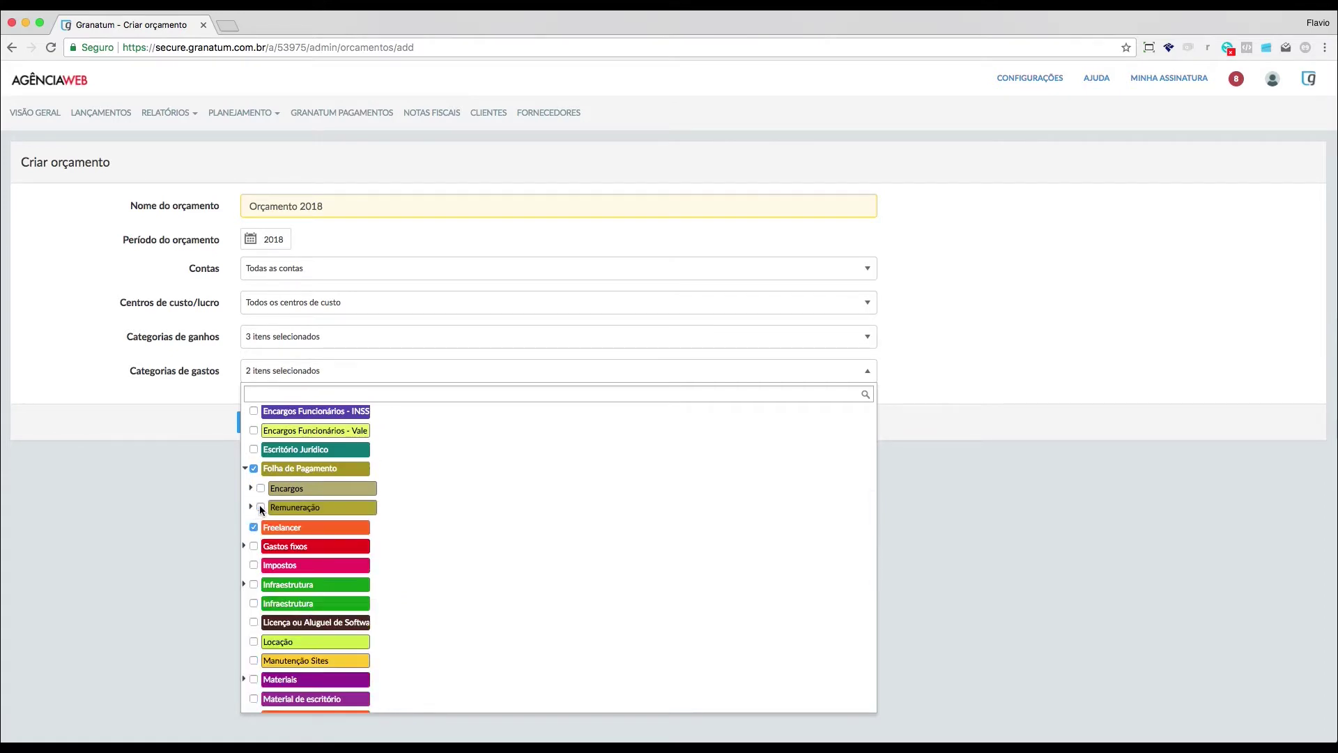
- Finish the expense category selection and save the new budget
left_click(245, 469)
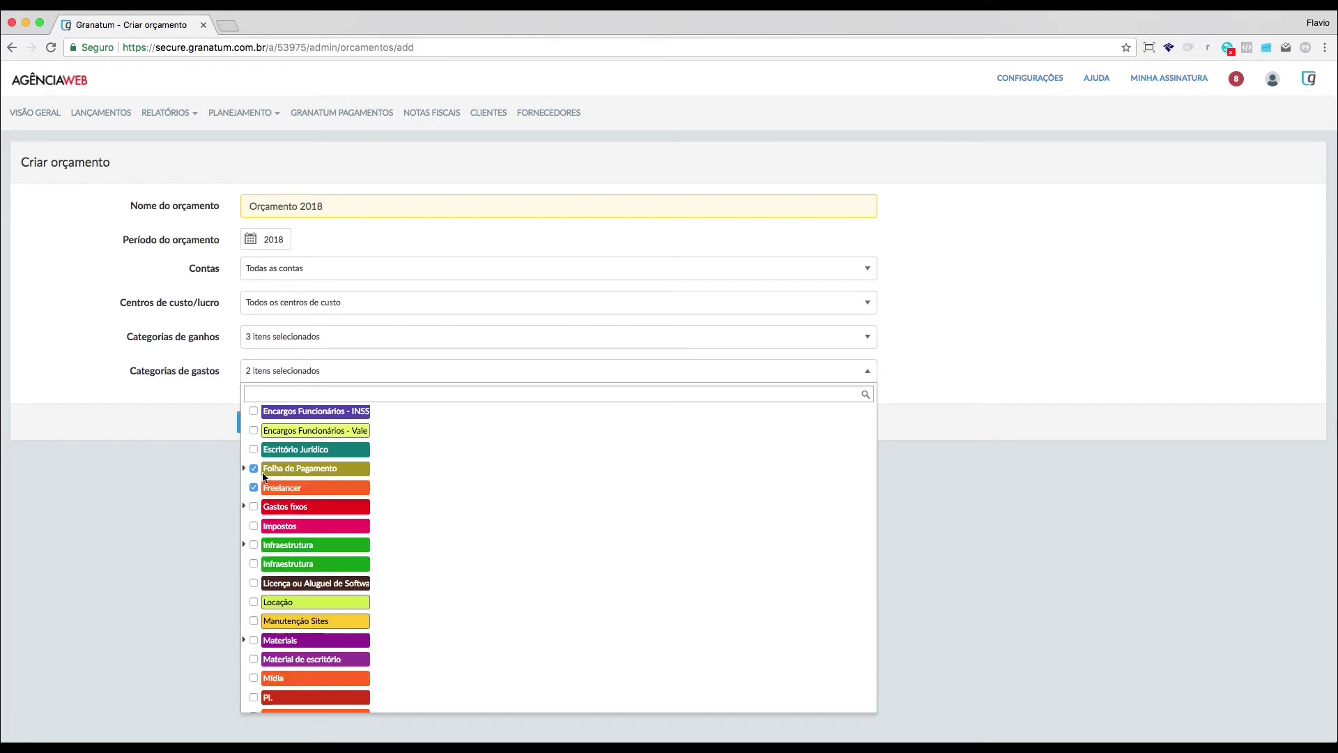
left_click(928, 397)
left_click(272, 429)
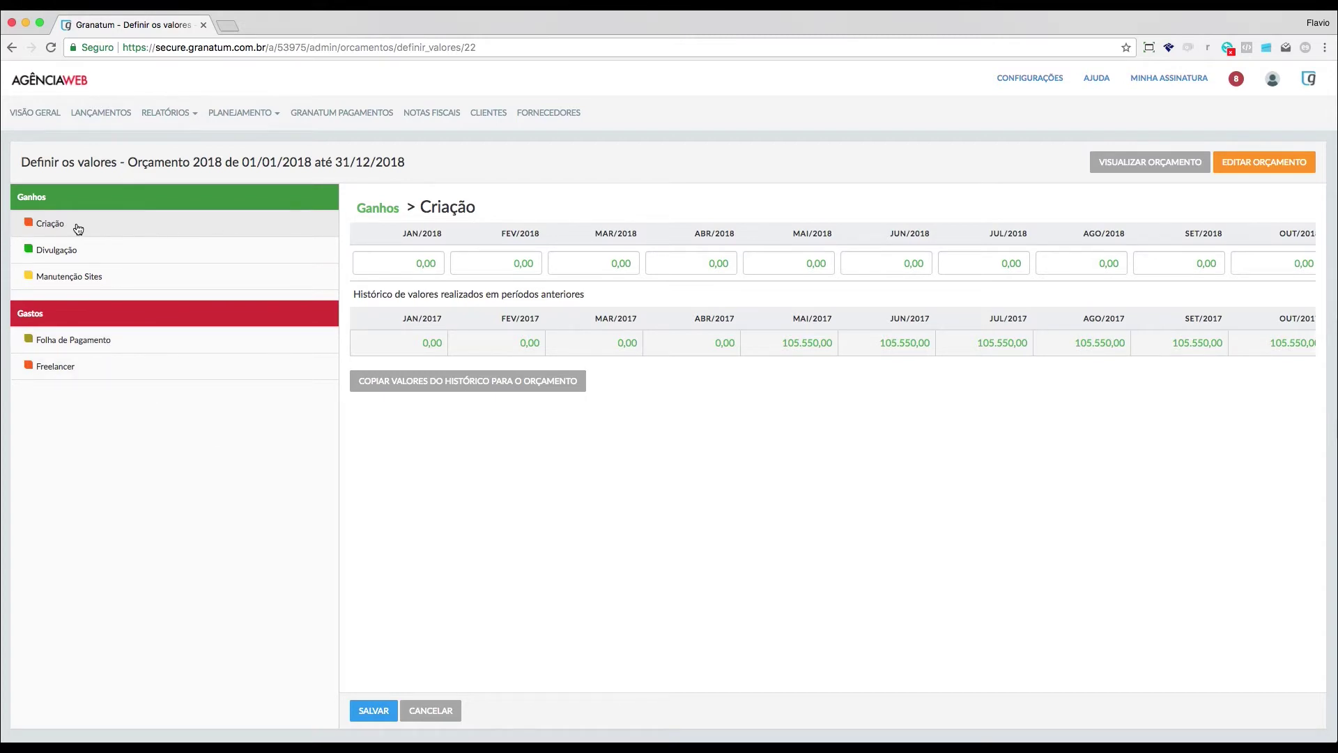
- Copy the historical 2017 values into the 2018 budget for the Criação income category
left_click(49, 223)
left_click(94, 252)
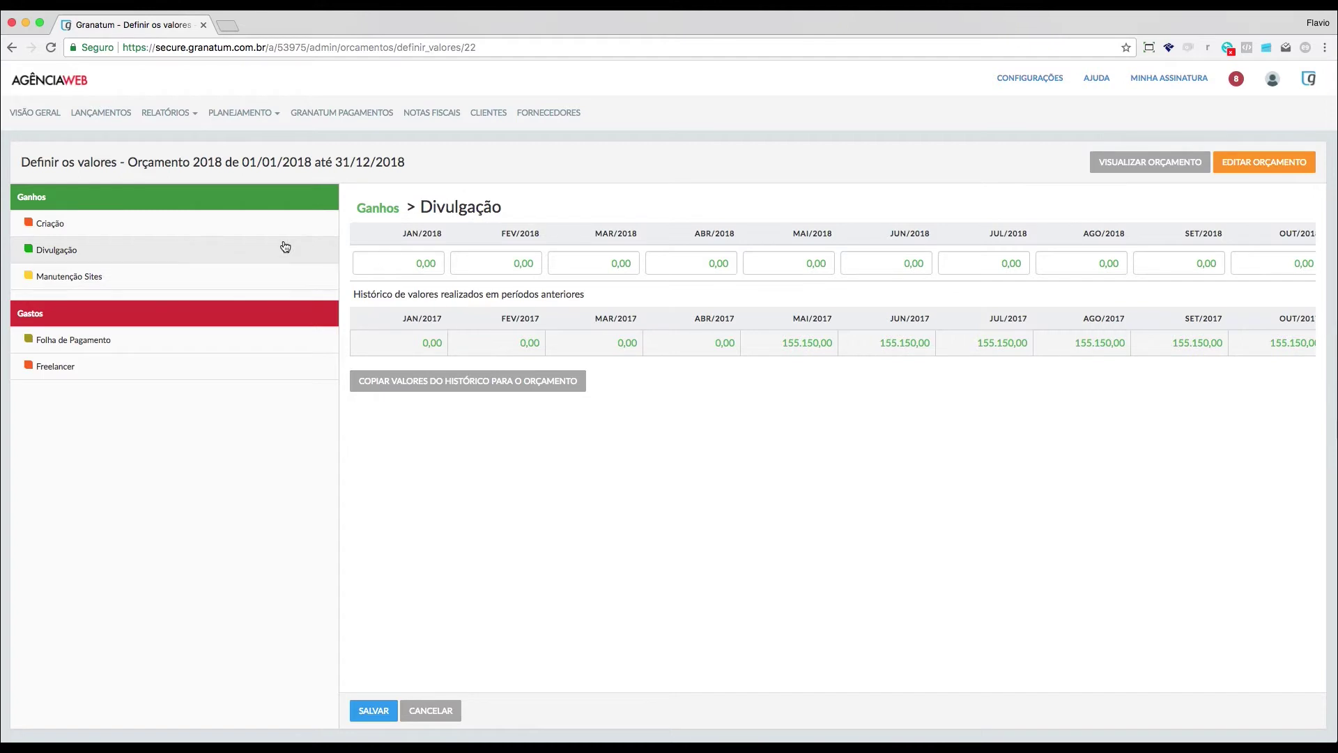
left_click(132, 224)
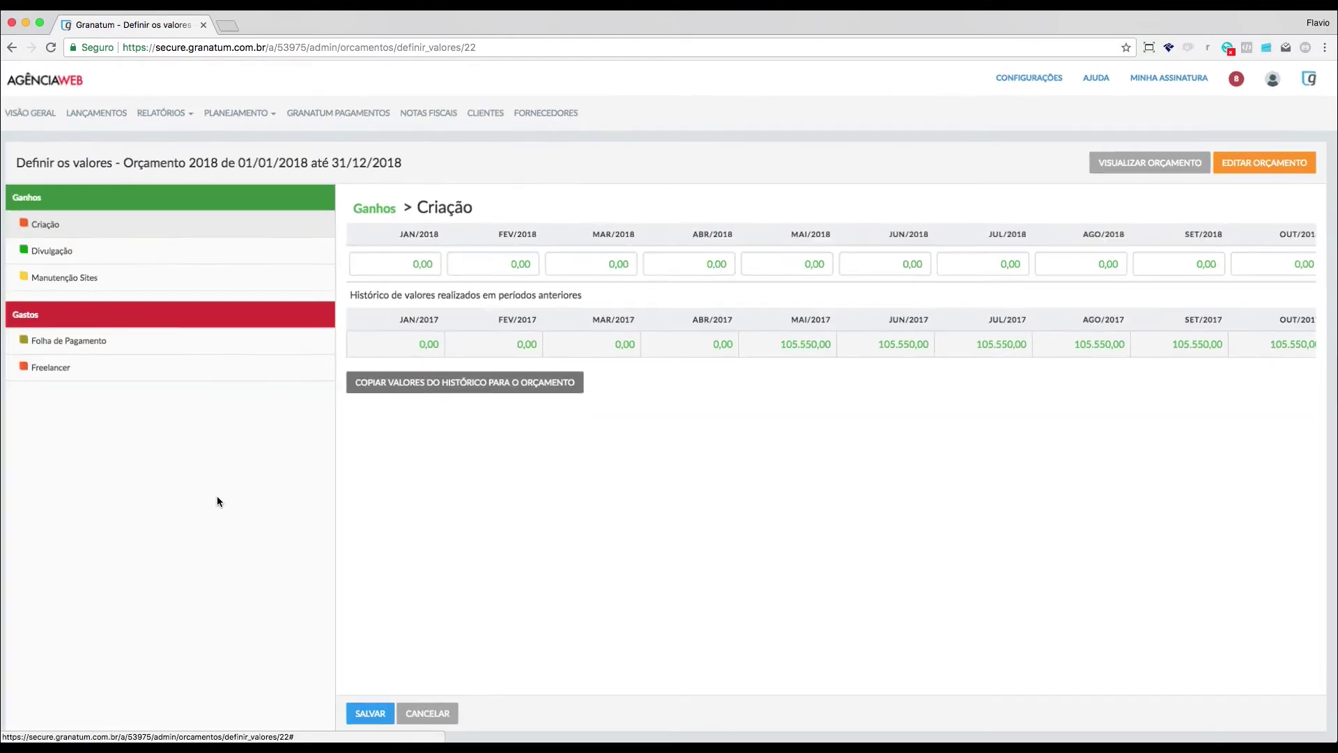
left_click(465, 384)
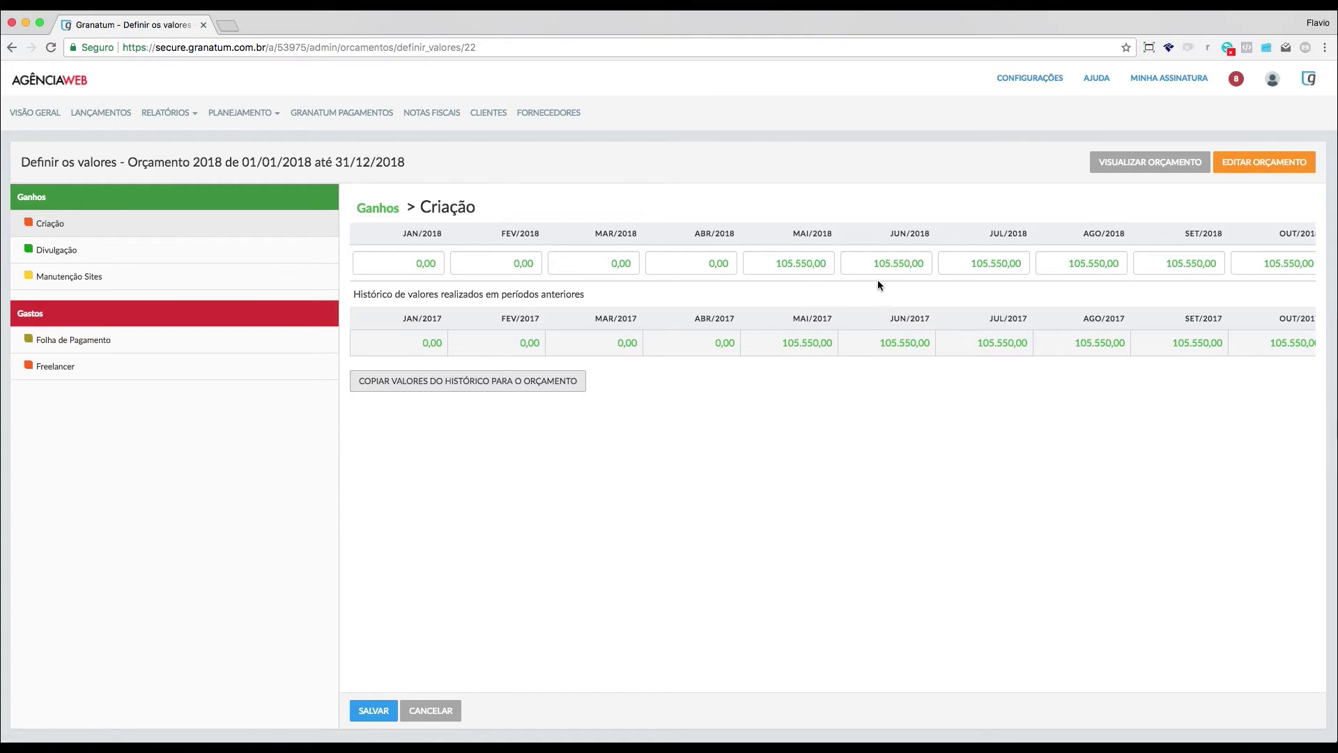
- Copy the May 2018 value of 105.550,00 into January through April 2018 for Criação and save
left_click(823, 263)
key("ctrl+c")
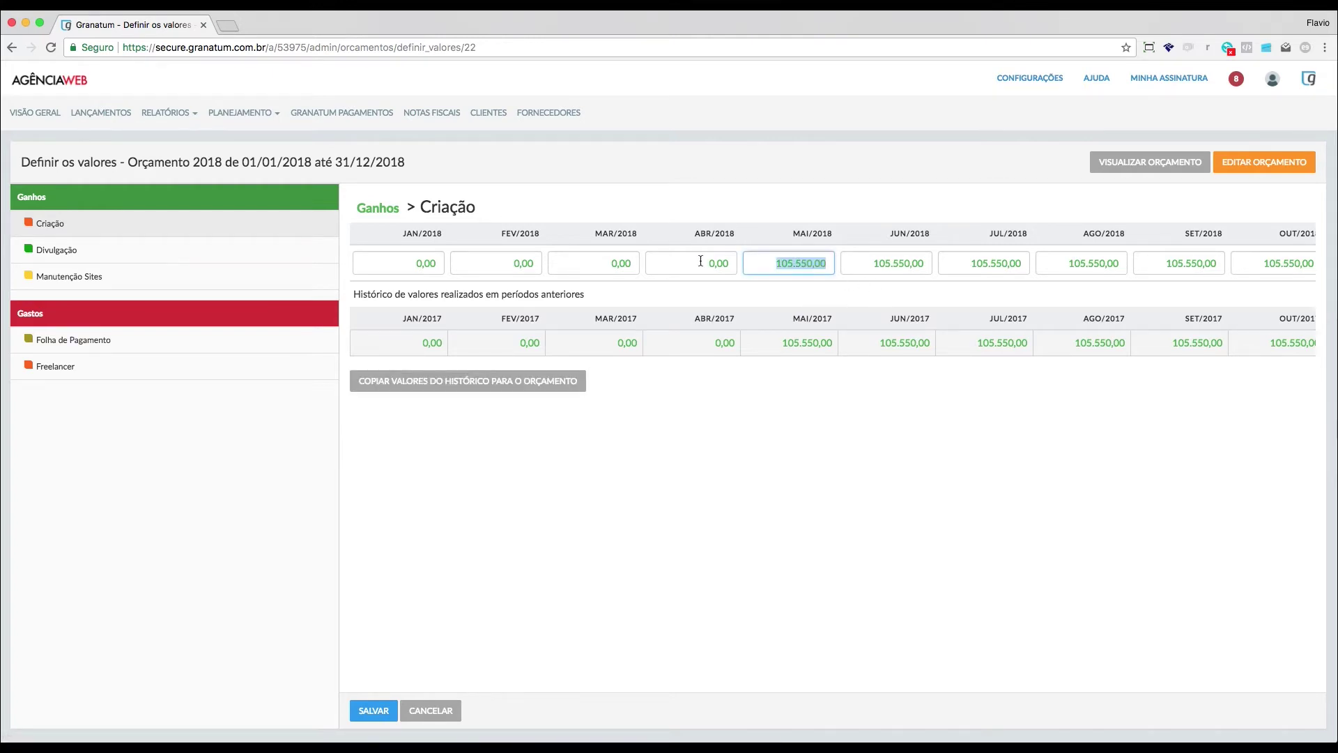
left_click(433, 263)
key("ctrl+v")
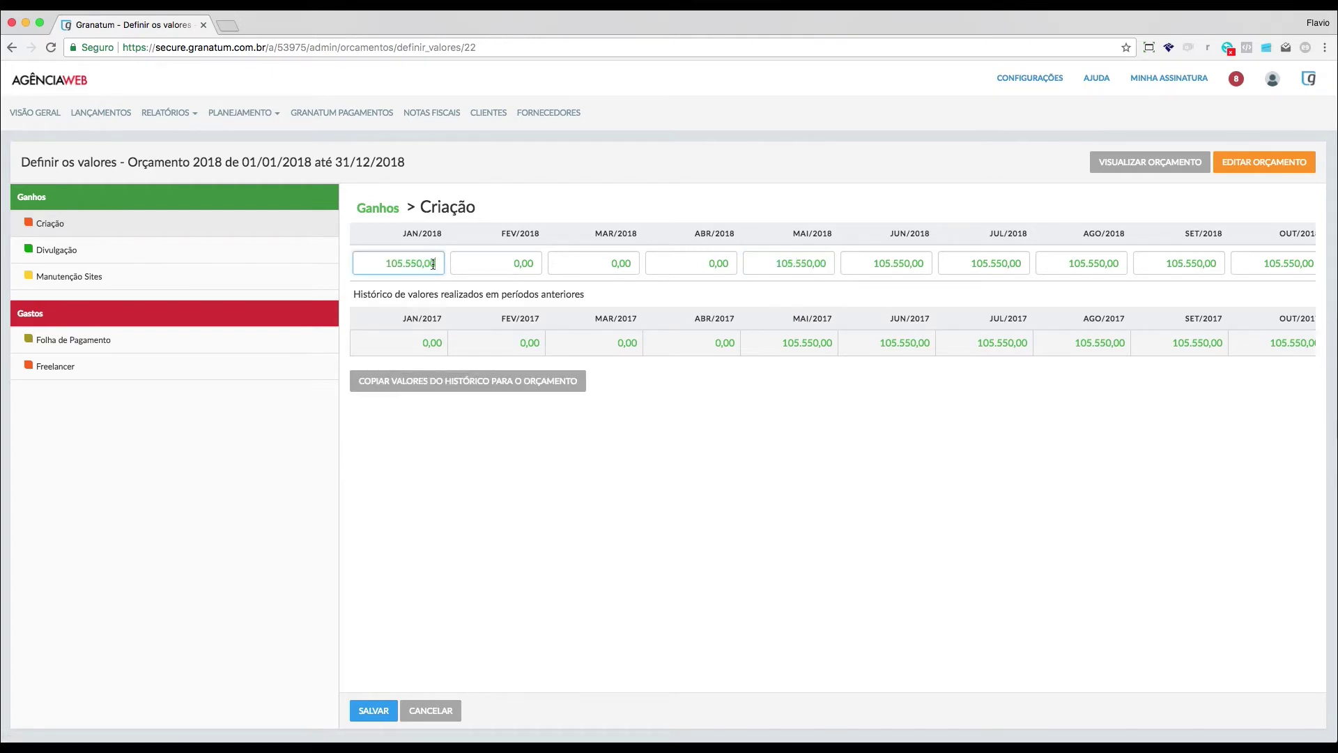
left_click(499, 264)
key("ctrl+v")
left_click(604, 263)
key("ctrl+v")
left_click(692, 261)
key("ctrl+v")
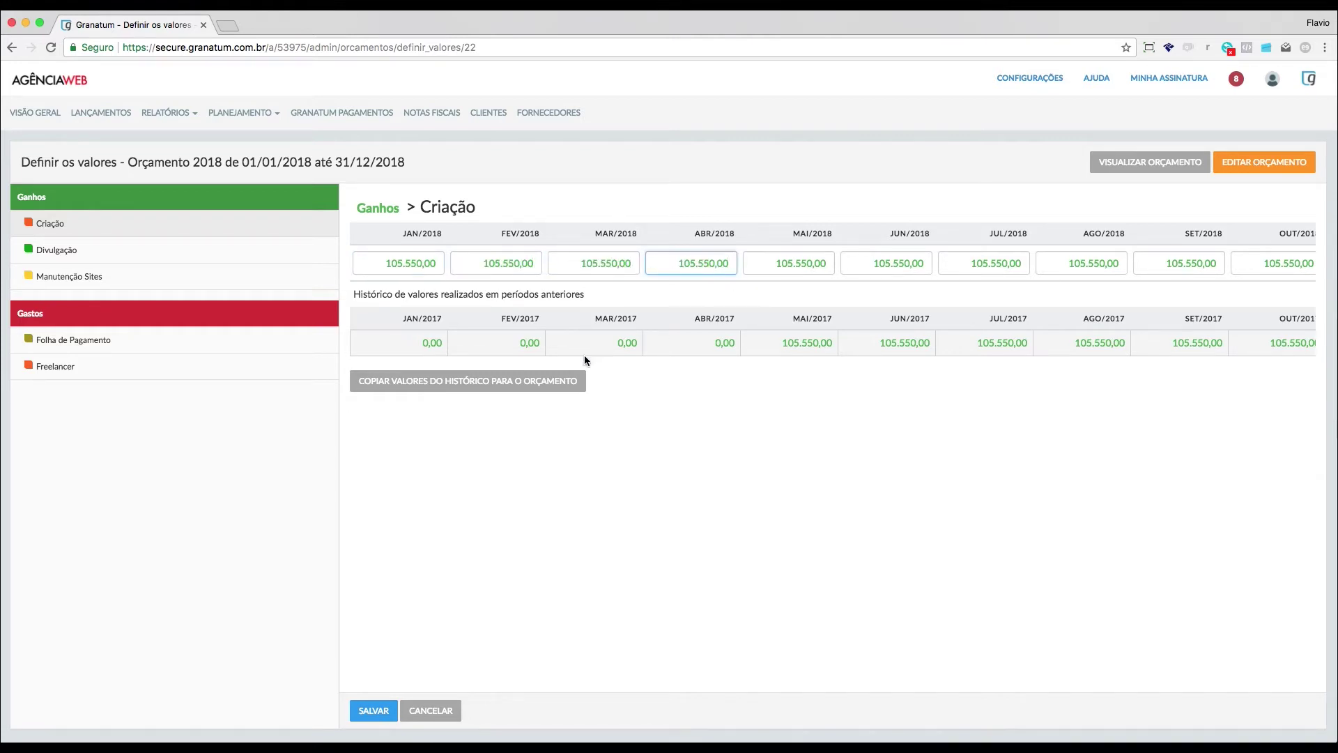
left_click(391, 707)
- Copy the historical 2017 values into the Divulgação income category, fill January through April 2018 with 155.150,00, and save
left_click(107, 250)
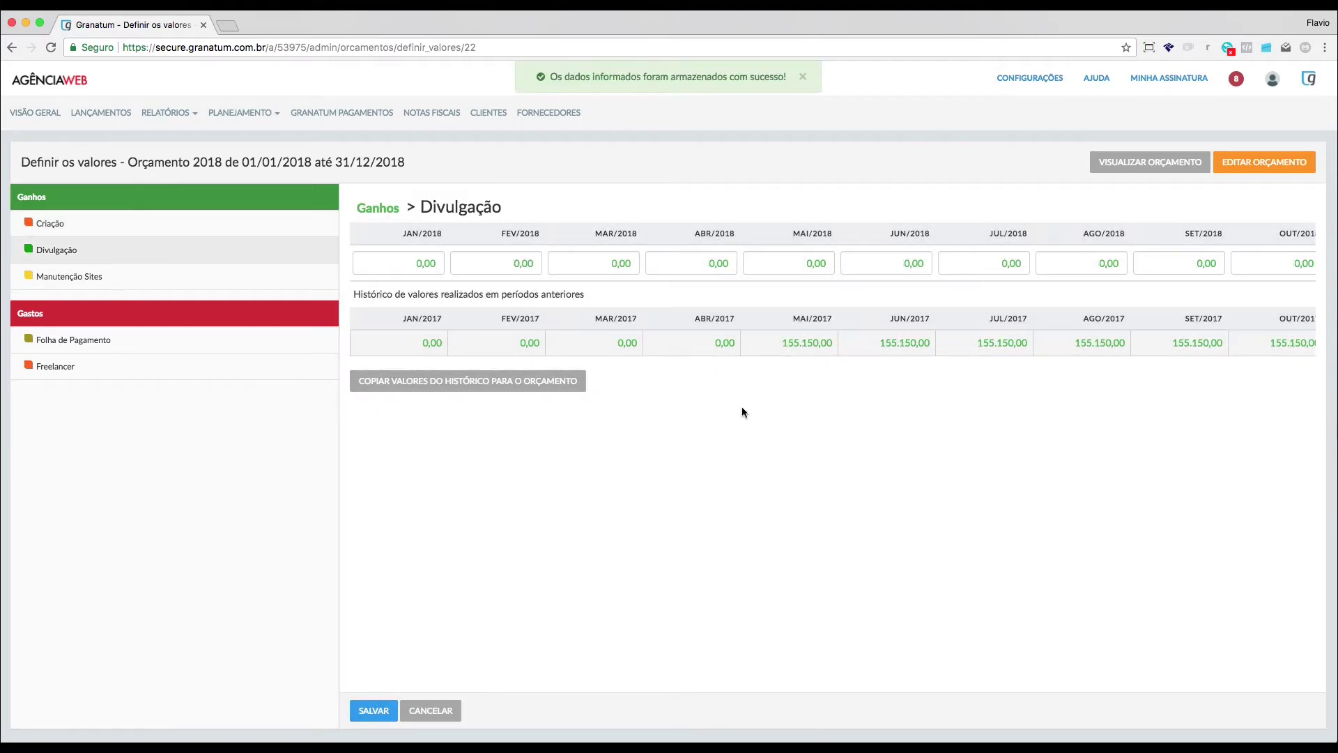
left_click(520, 386)
left_click(796, 262)
key("ctrl+c")
left_click(717, 263)
key("ctrl+v")
left_click(614, 267)
left_click(521, 264)
key("super+v")
left_click(392, 264)
key("super+v")
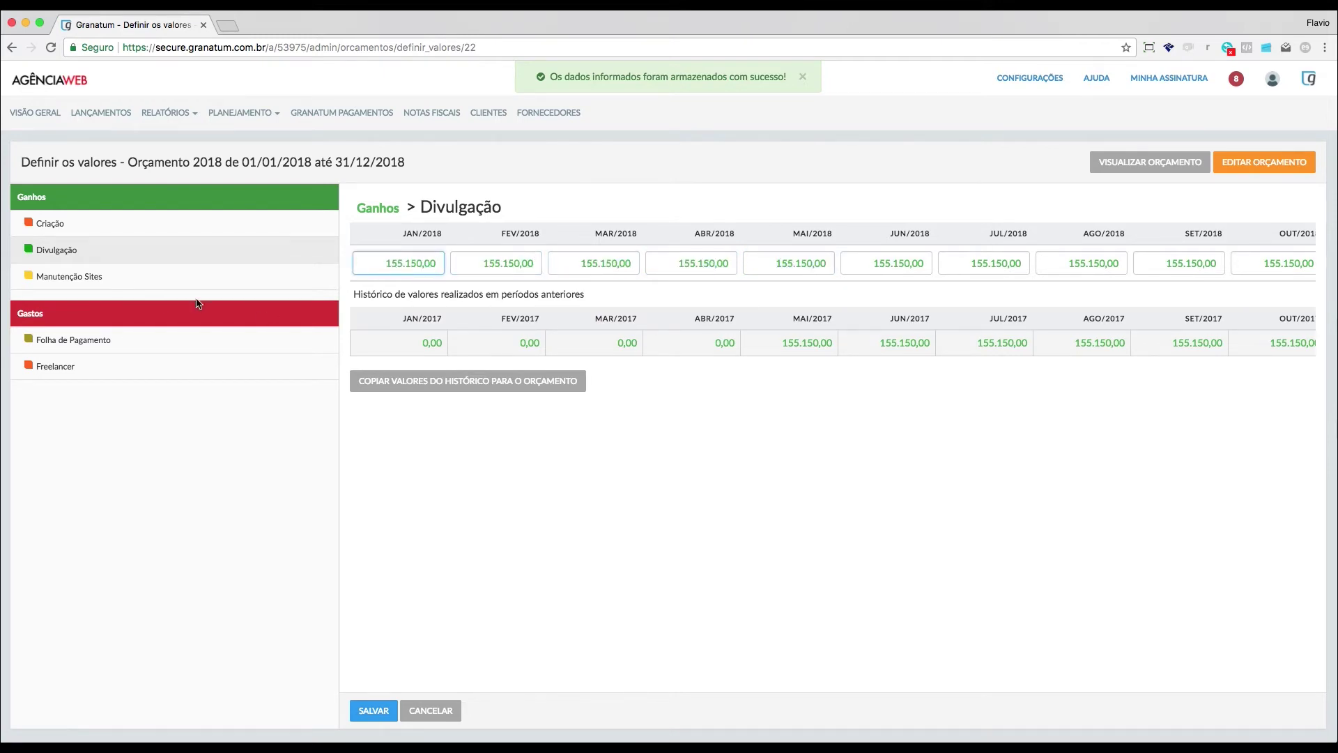
left_click(371, 708)
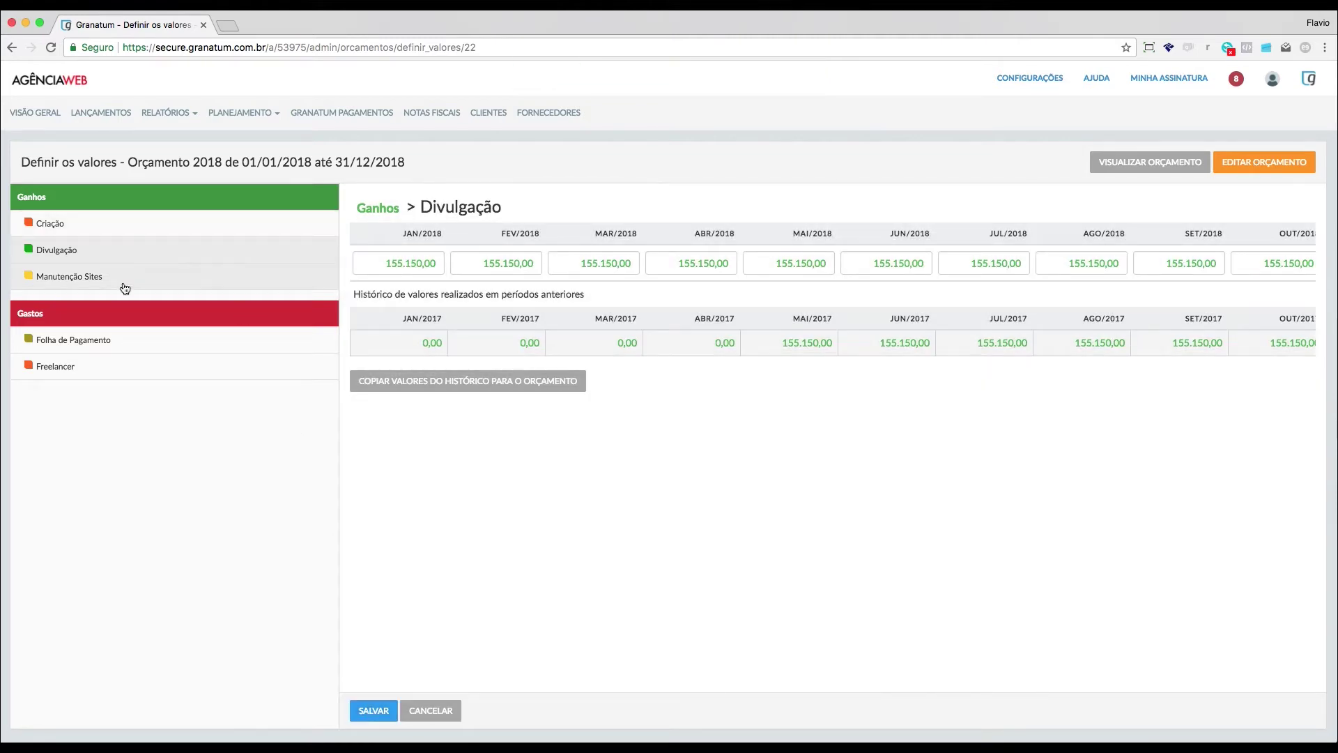
- Copy the historical values into the Manutenção Sites income category, fill January through April 2018 with 4.150,00, and save
left_click(124, 286)
left_click(497, 387)
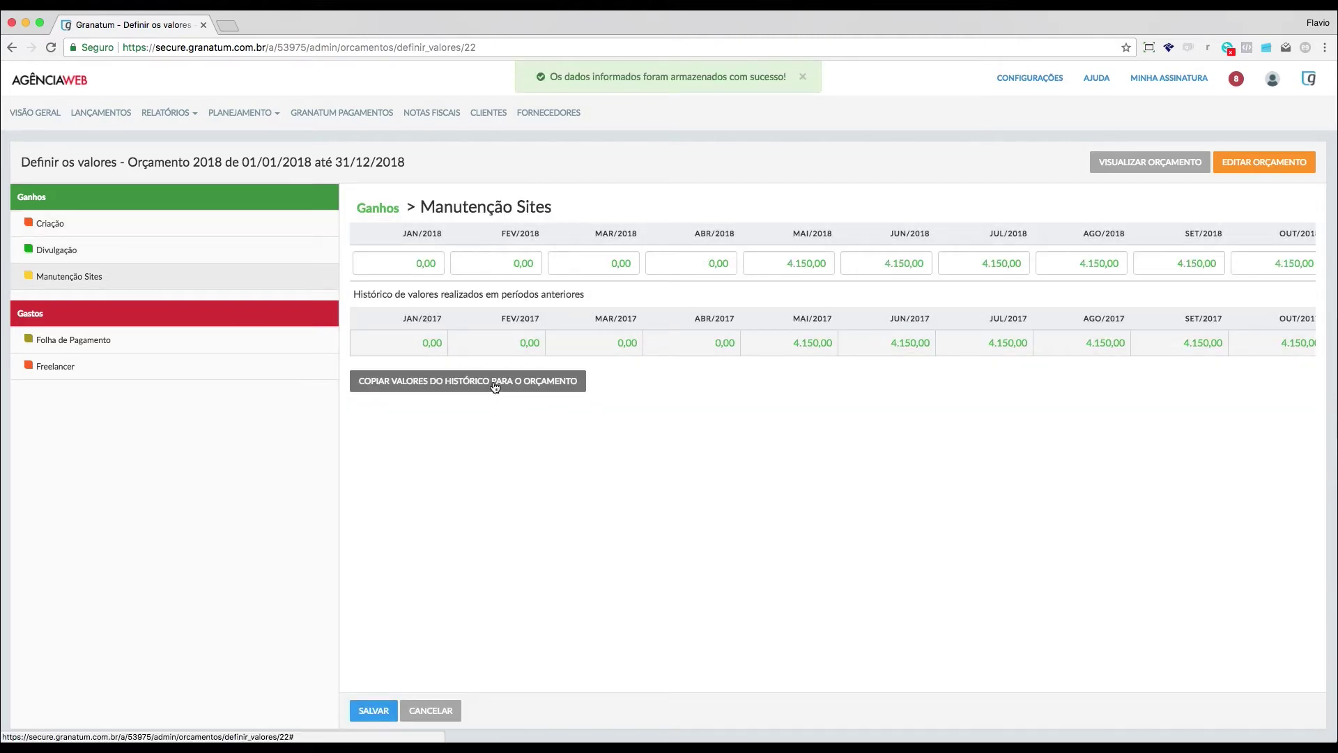
left_click(812, 265)
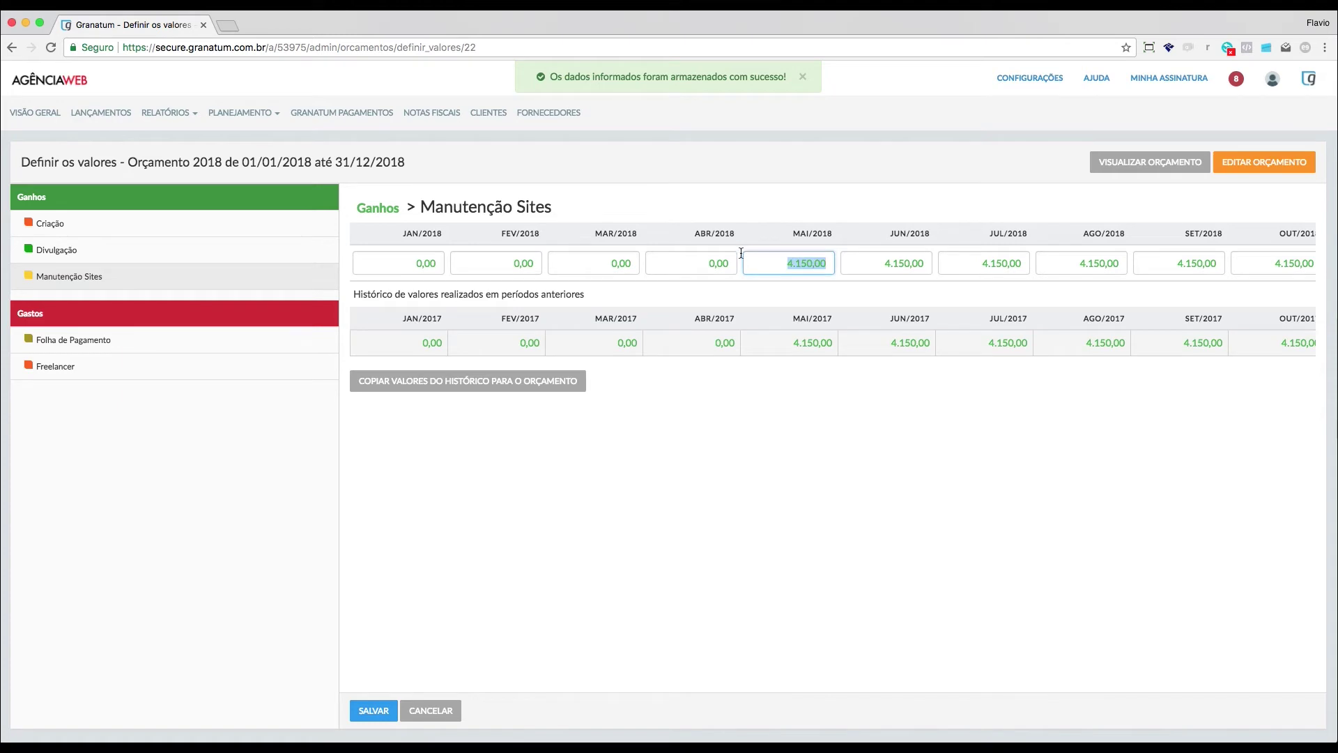
left_click(716, 257)
key("ctrl+v")
left_click(631, 265)
key("ctrl+v")
left_click(508, 271)
key("ctrl+v")
left_click(417, 270)
key("ctrl+v")
left_click(366, 711)
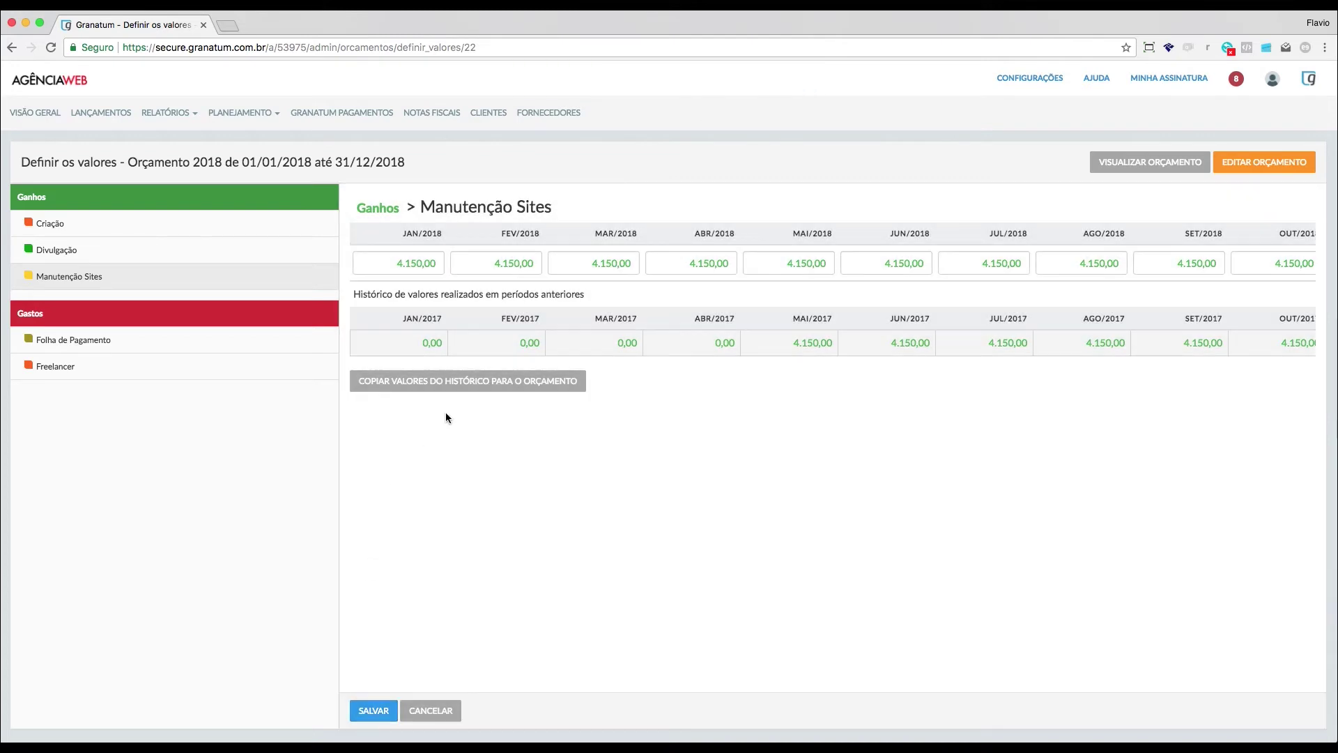
- Copy the historical 2017 values into the 2018 budget for the Freelancer expense category
left_click(212, 343)
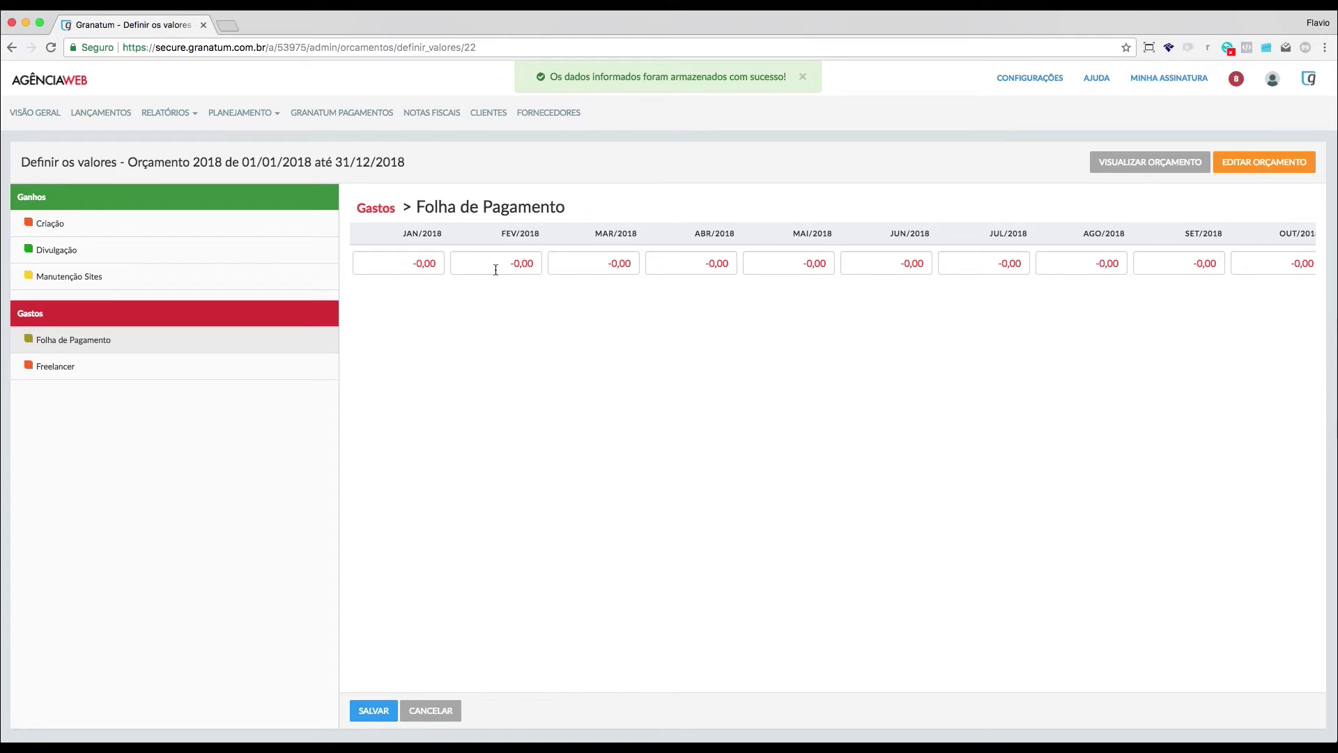
left_click(153, 375)
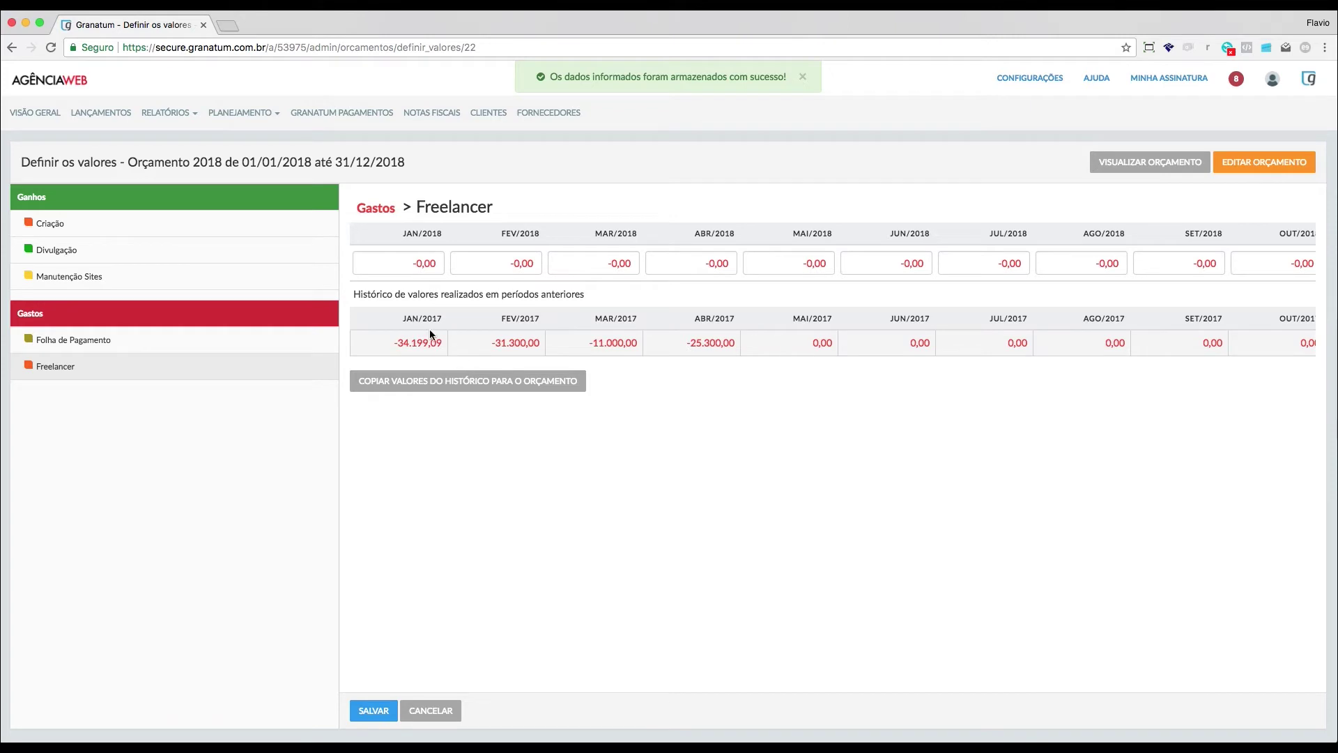
left_click(138, 341)
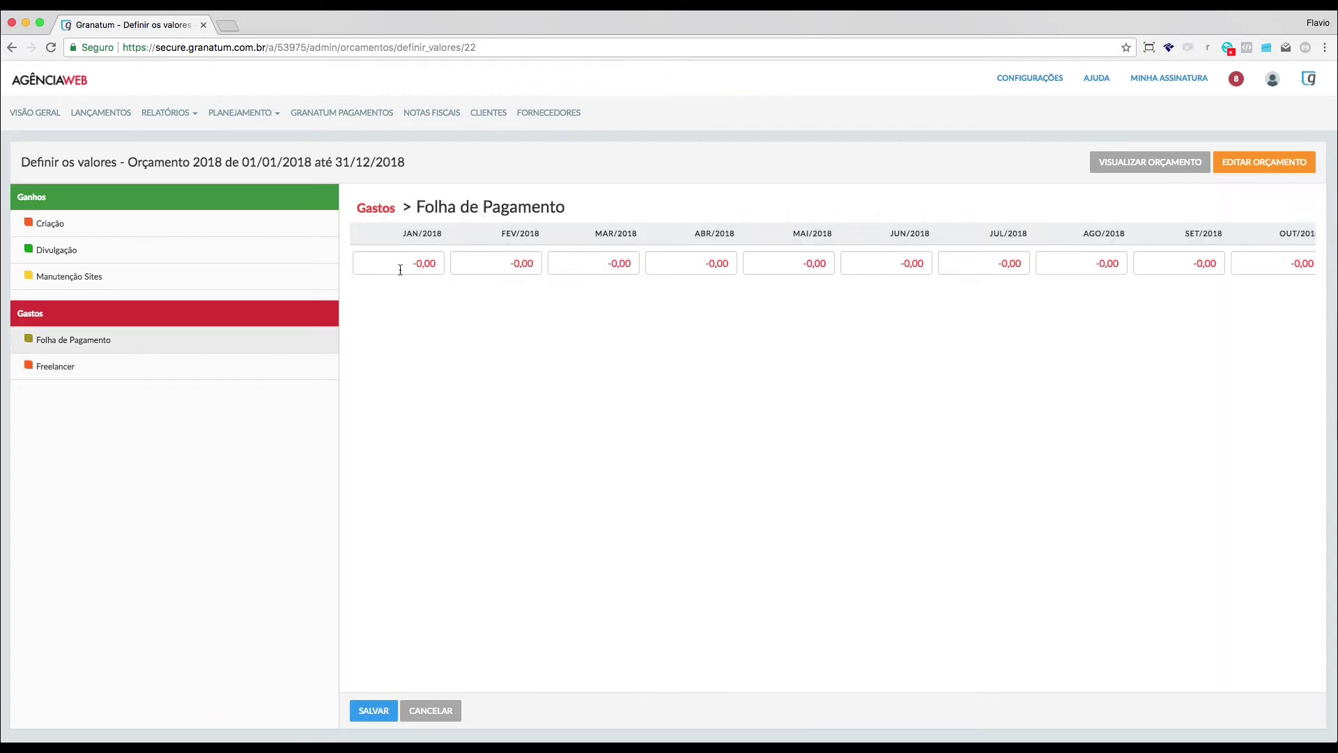
left_click(188, 371)
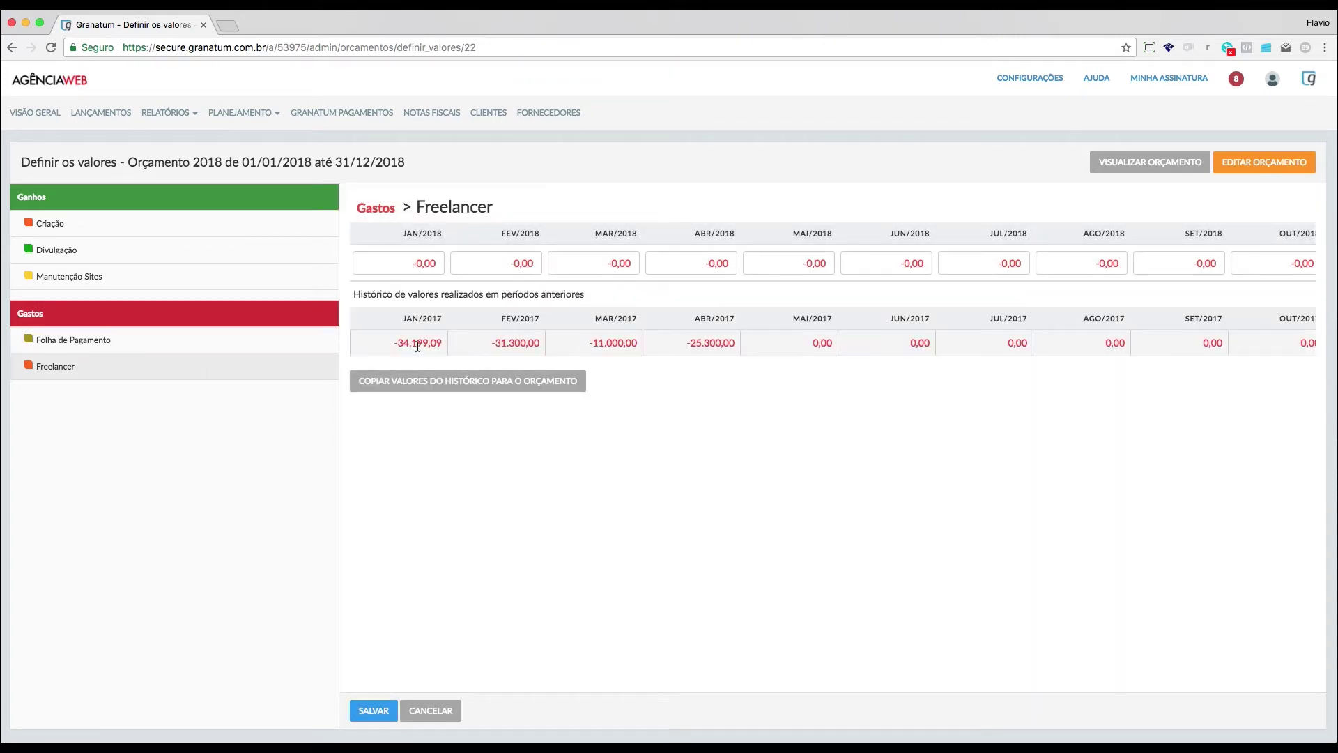
left_click(453, 381)
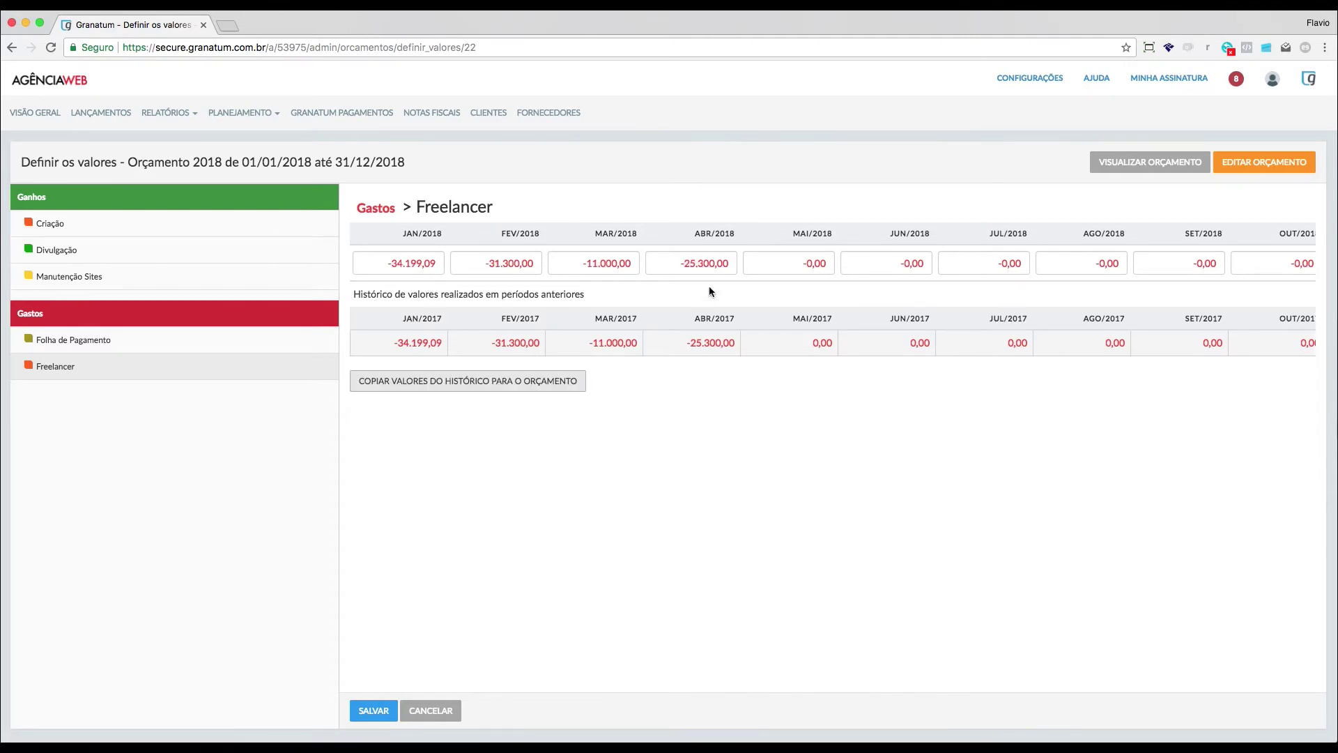
- Copy the April 2018 value of -25.300,00 into May through July 2018 for Freelancer
left_click_drag(734, 264, 636, 262)
key("super+c")
left_click(815, 263)
key("super+v")
key("Tab")
key("super+v")
key("Tab")
key("super+v")
key("Tab")
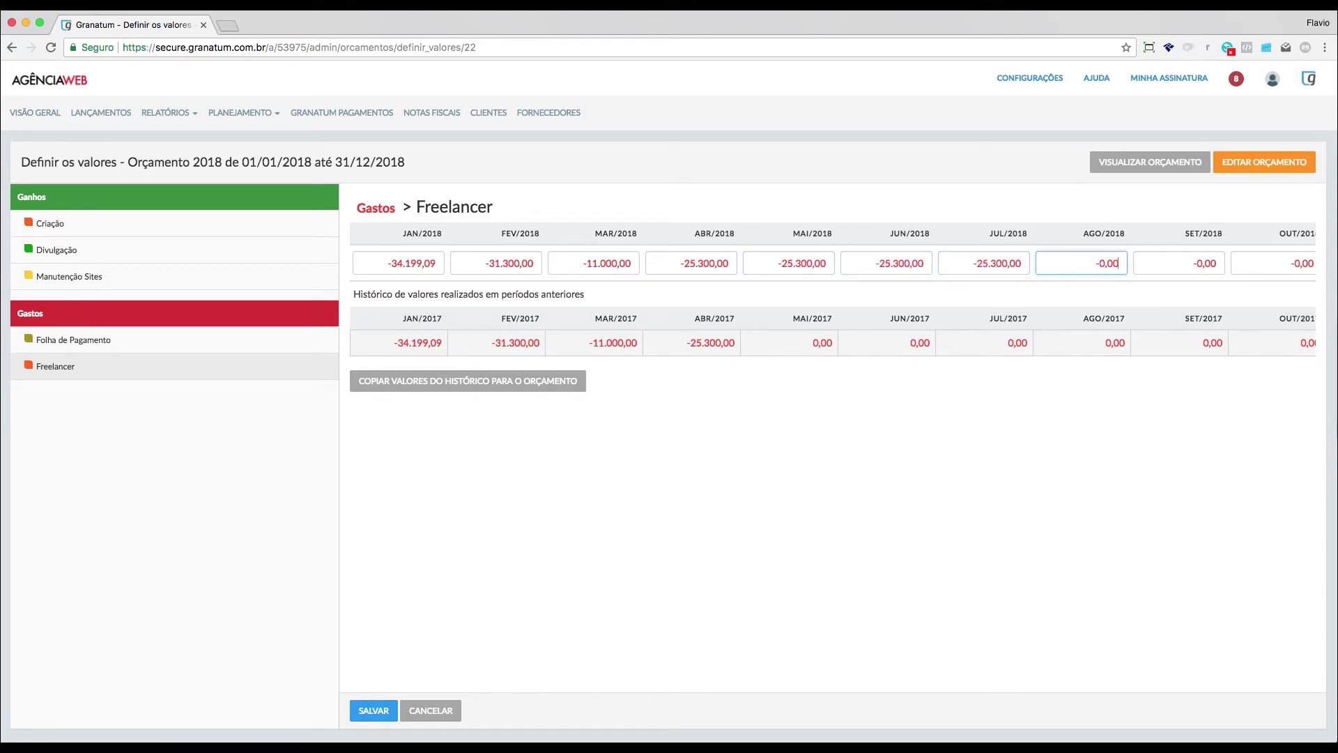
- Fill August through December 2018 with -25.300,00 for Freelancer and save the values
key("super+a")
key("super+v")
key("Tab")
key("super+v")
key("Tab")
key("super+v")
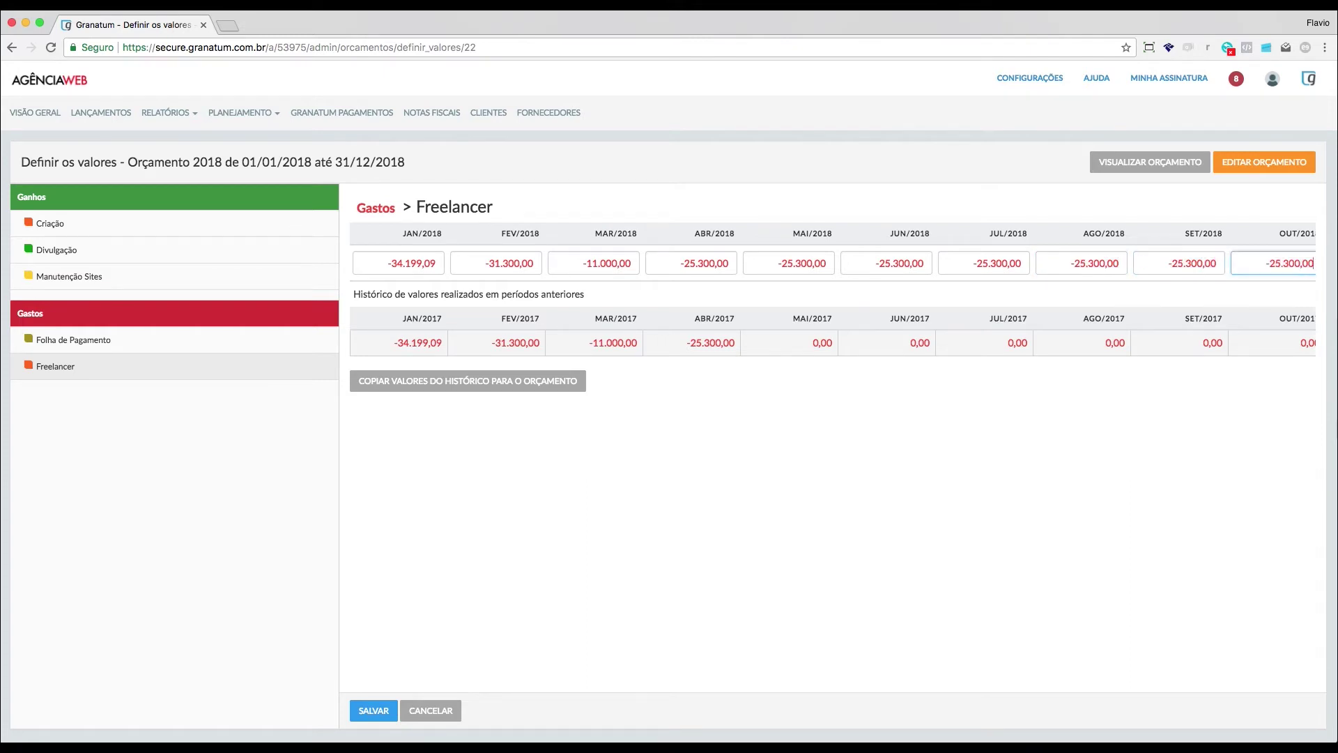
key("Tab")
key("super+v")
key("Tab")
key("super+v")
left_click(376, 710)
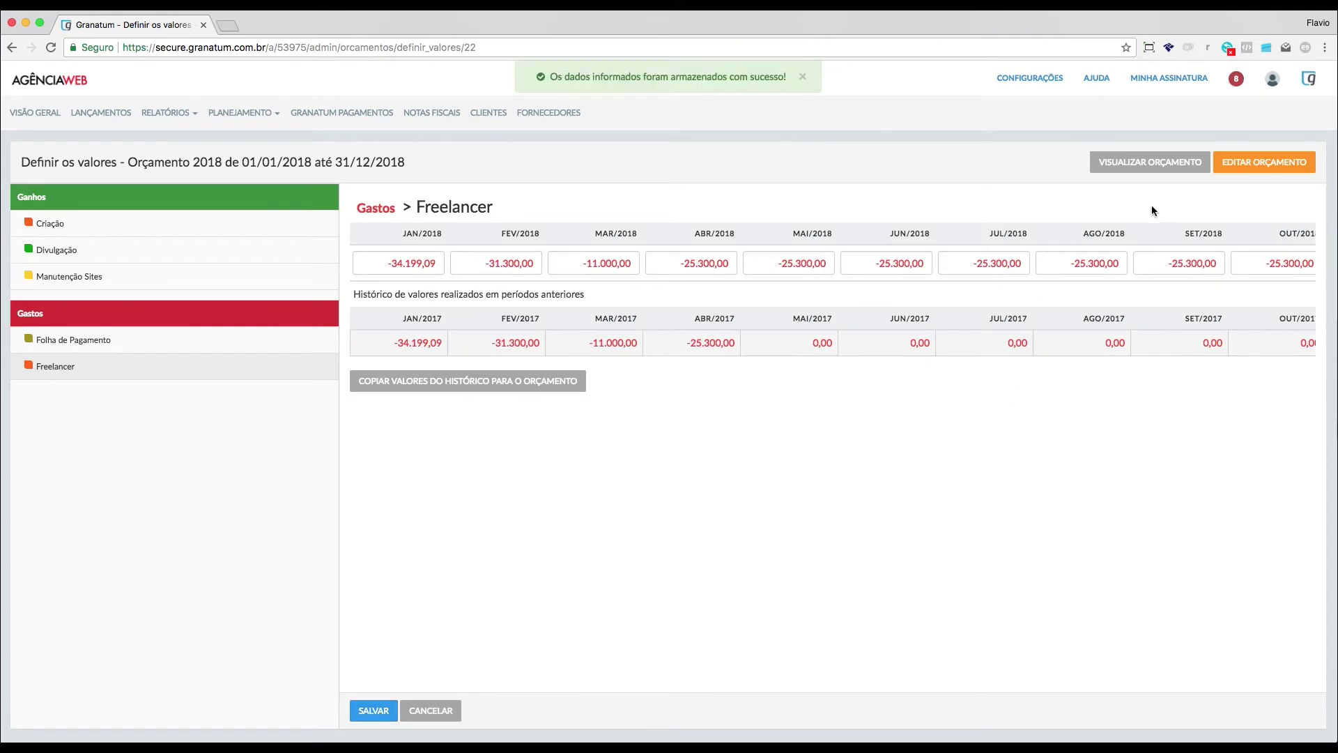
- View the Orçamento 2018 budget and examine January 2018's budgeted, realized and difference columns
scroll(1153, 167, "up", 5)
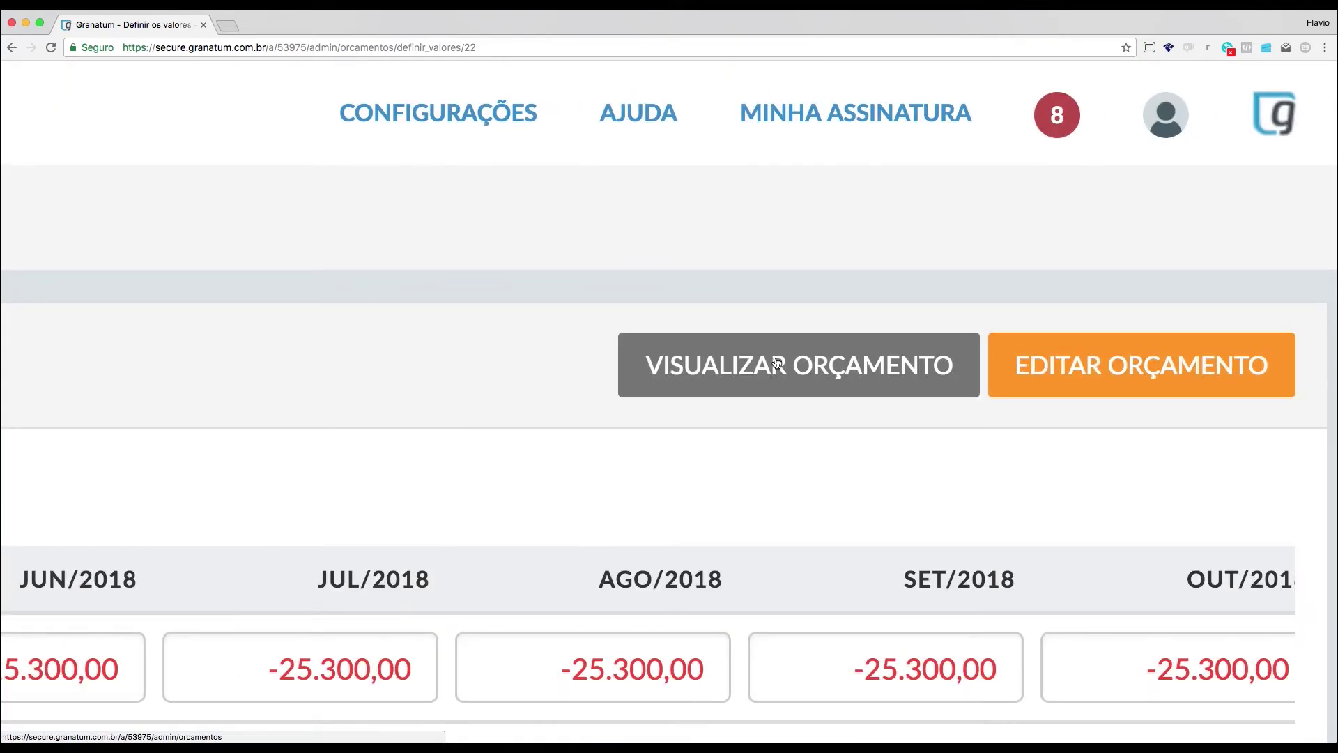
scroll(763, 356, "down", 5)
left_click(1165, 163)
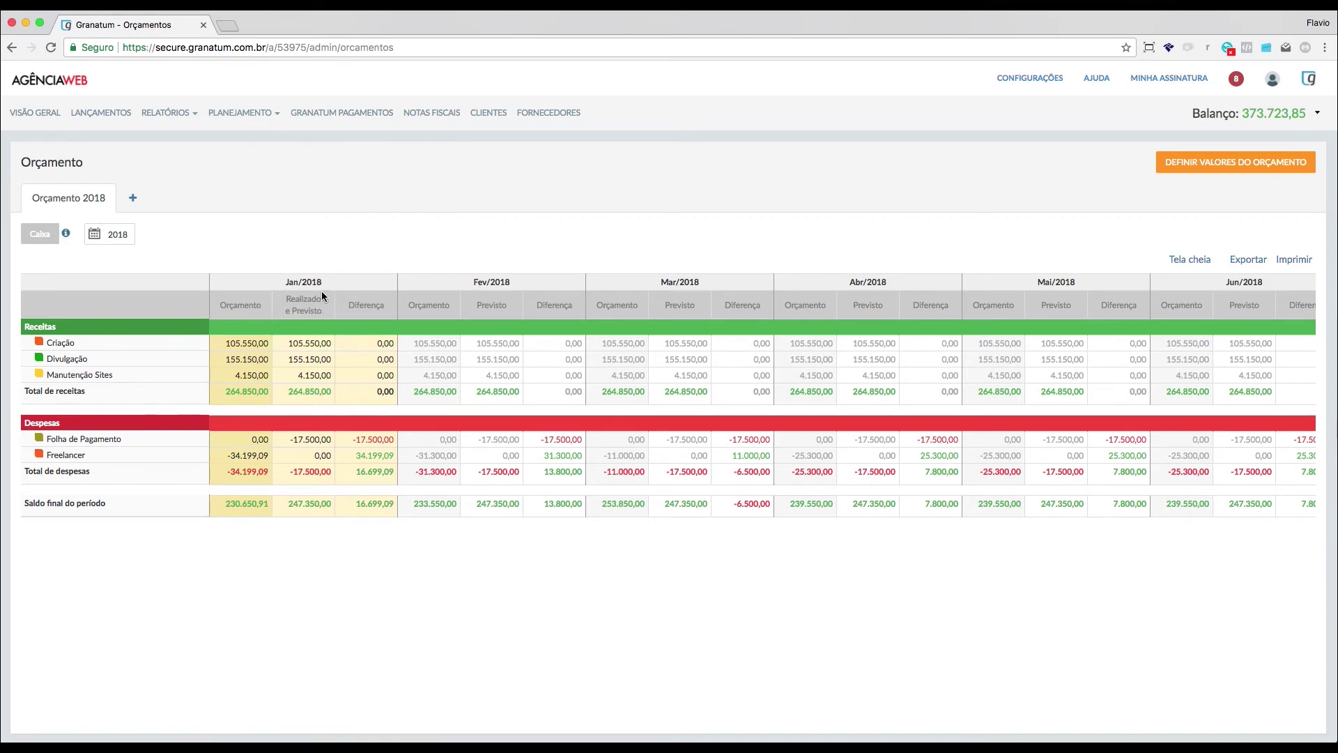
scroll(294, 315, "up", 5)
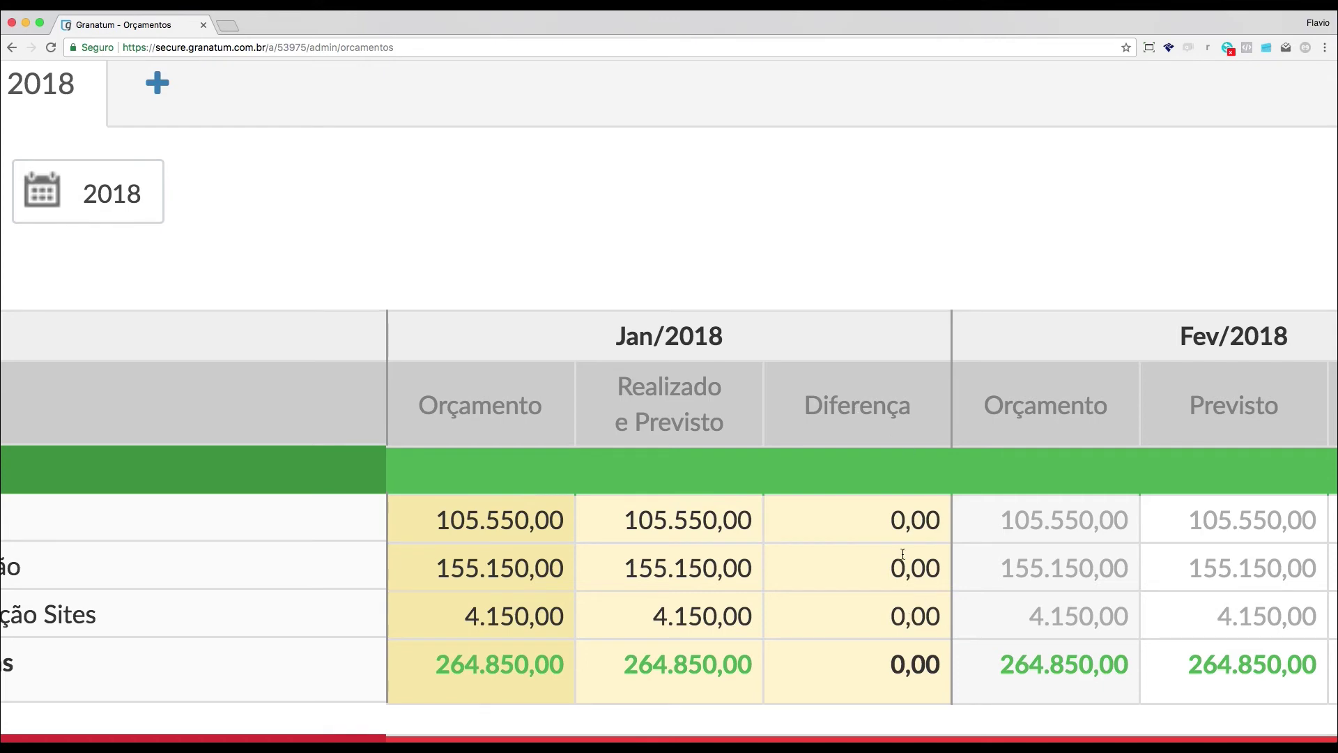
scroll(805, 428, "down", 10)
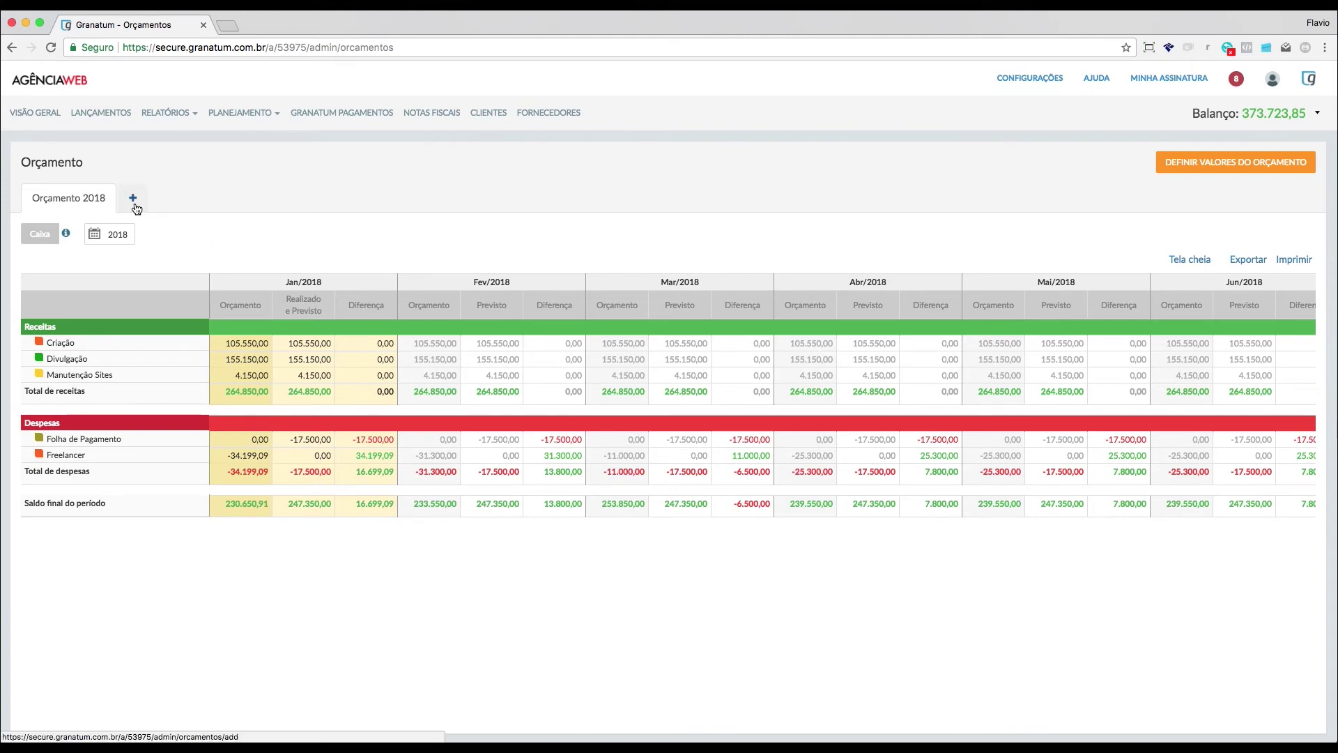
- Start another budget named "Orçamento otimista para 2018" and set its period to the full year 2018
scroll(132, 202, "up", 5)
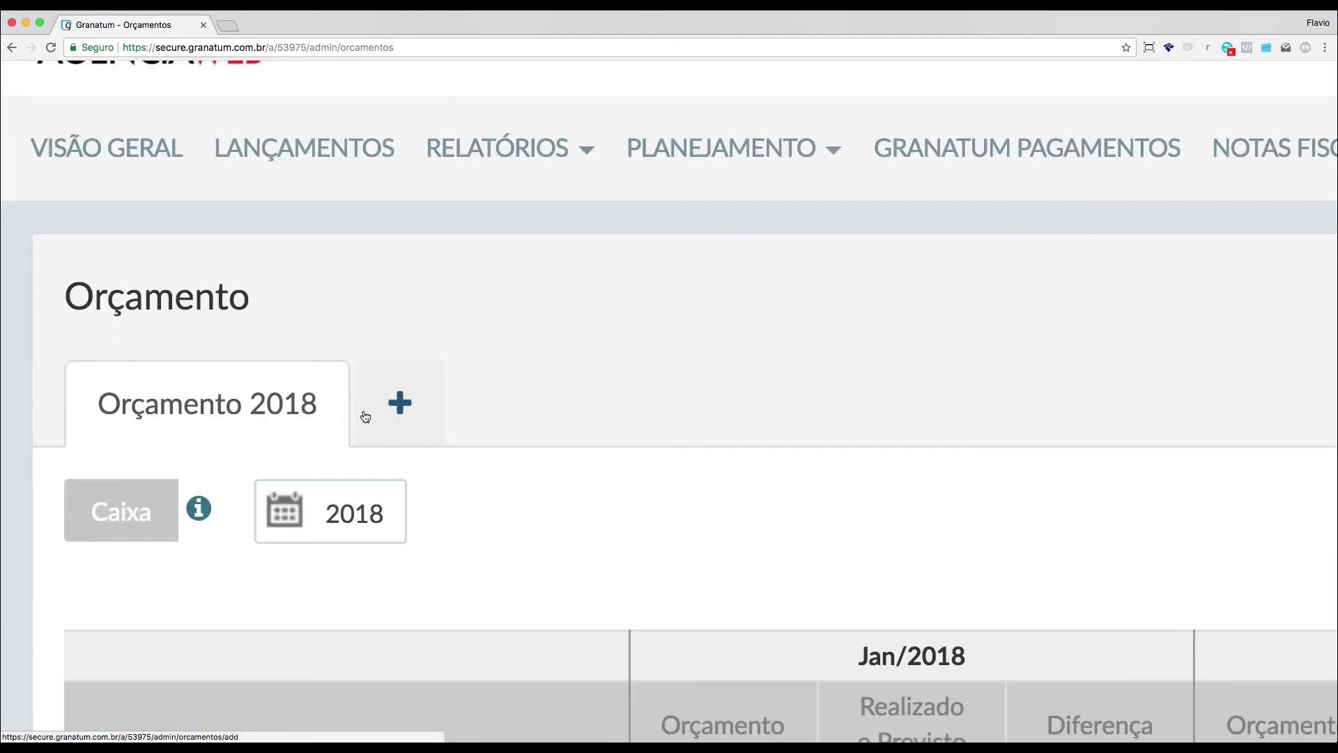
scroll(364, 404, "down", 5)
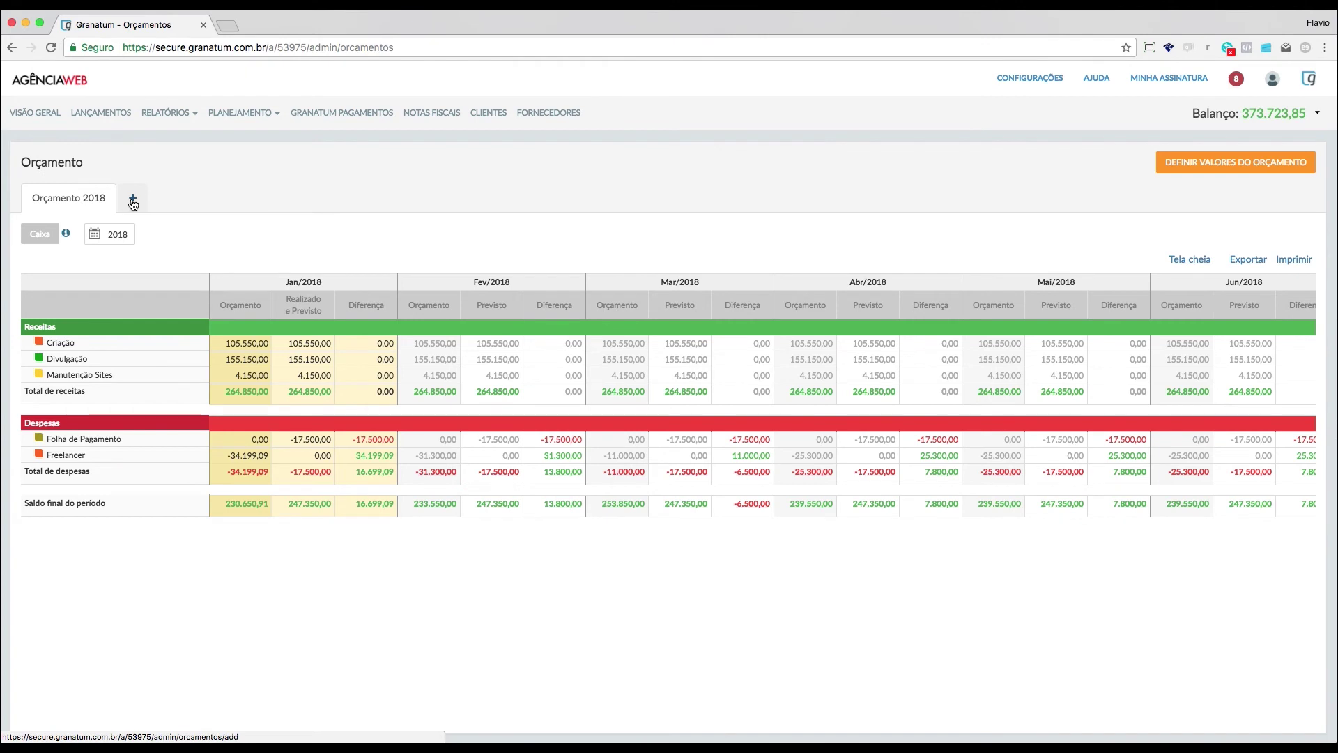
left_click(133, 197)
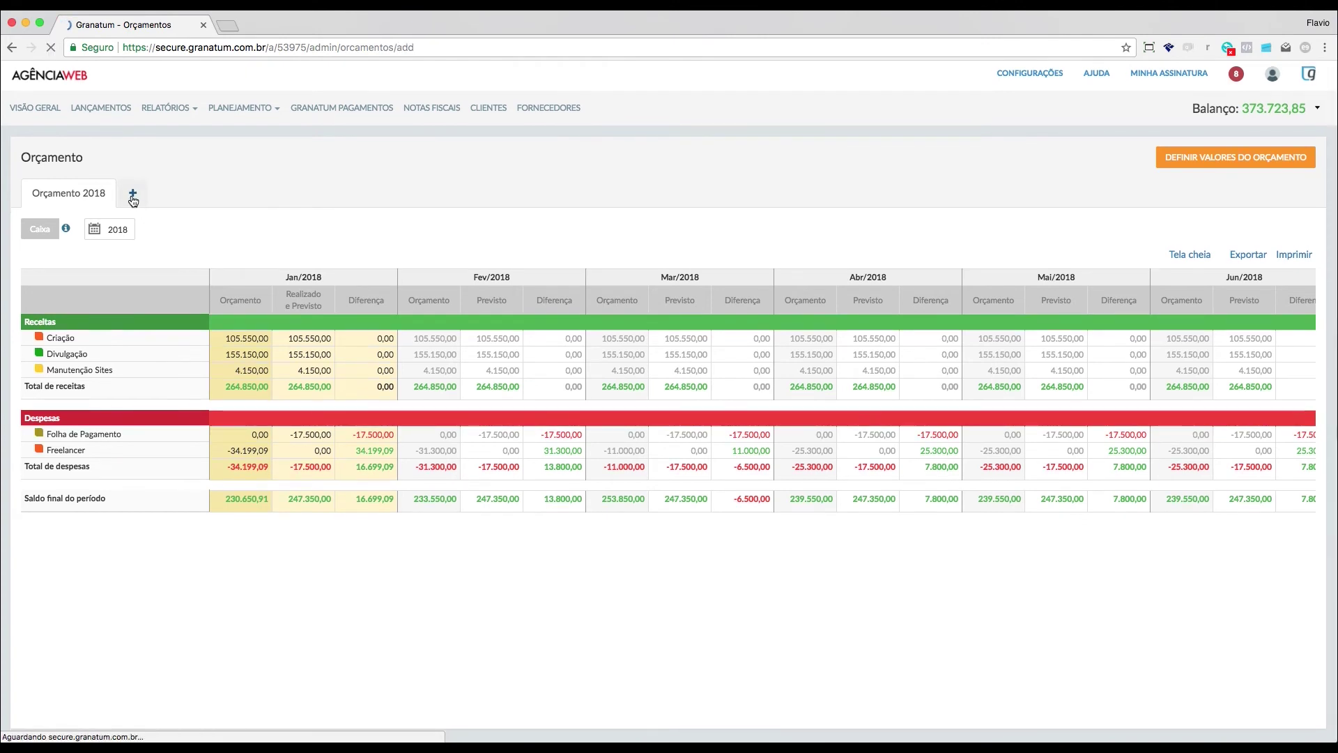
type("Orçamento")
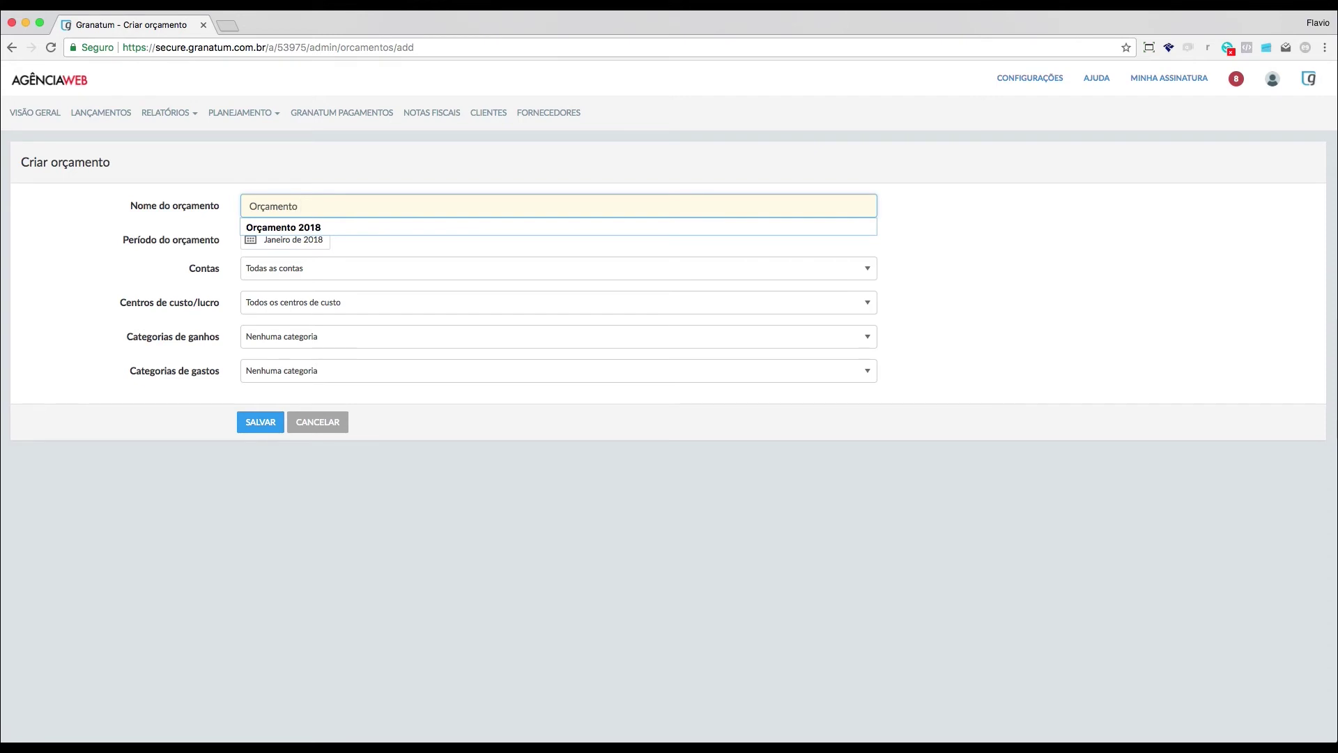
type(" otimista para 2018")
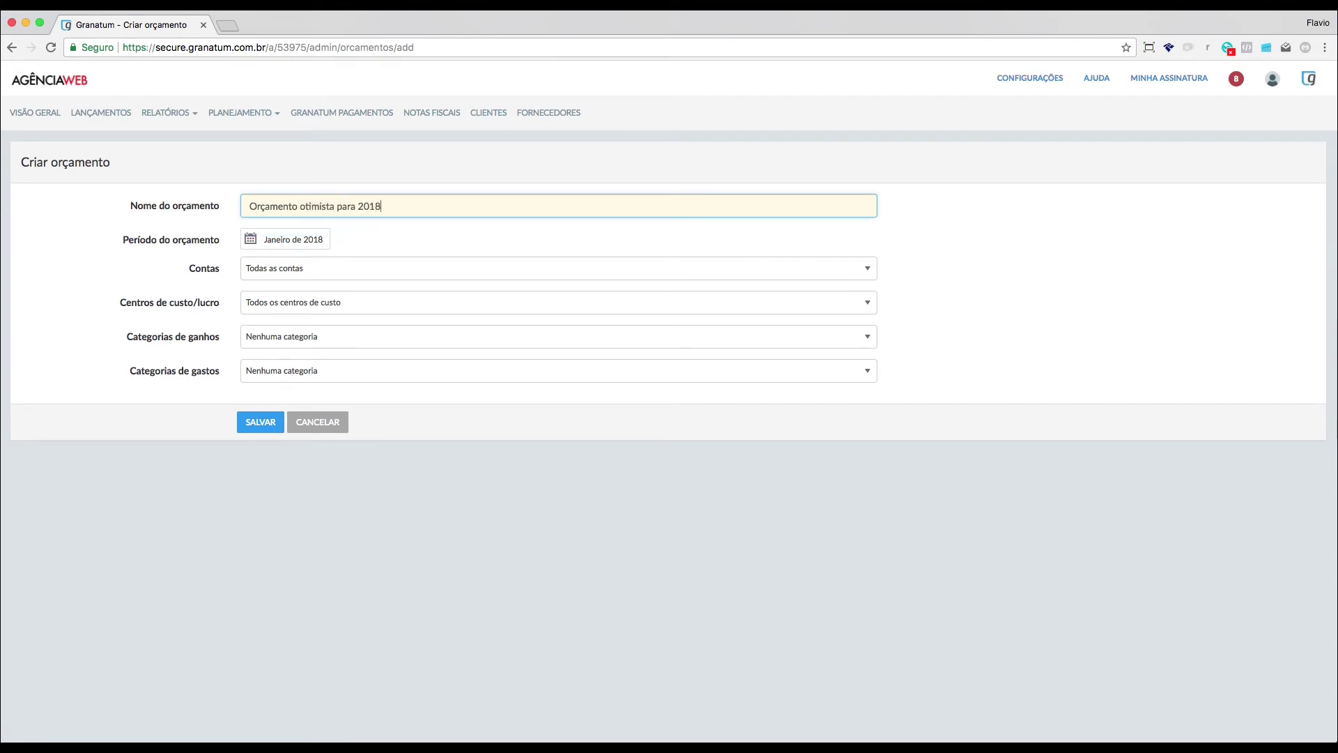
left_click(280, 240)
left_click(308, 275)
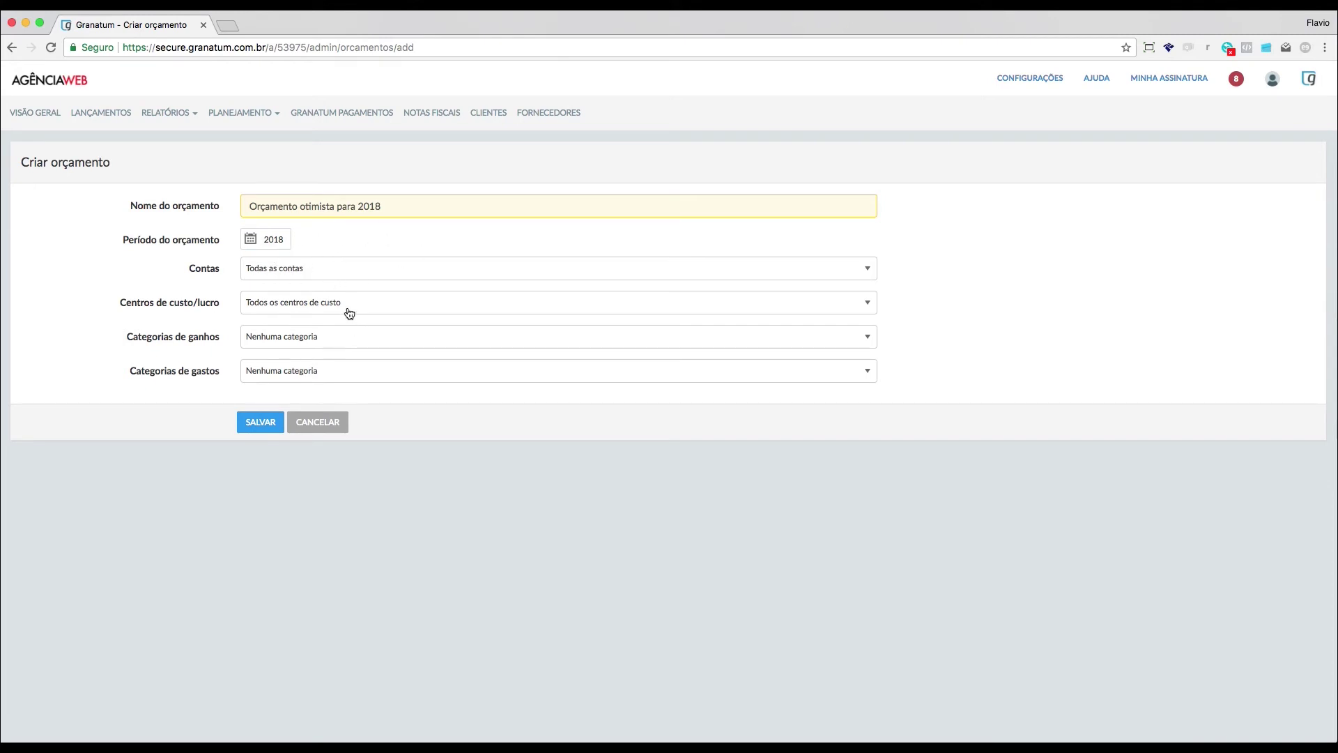
- Choose Criação, Divulgação and Manutenção Sites as the new budget's income categories
left_click(323, 337)
scroll(317, 474, "down", 1)
scroll(313, 490, "down", 1)
left_click(255, 473)
scroll(259, 499, "down", 3)
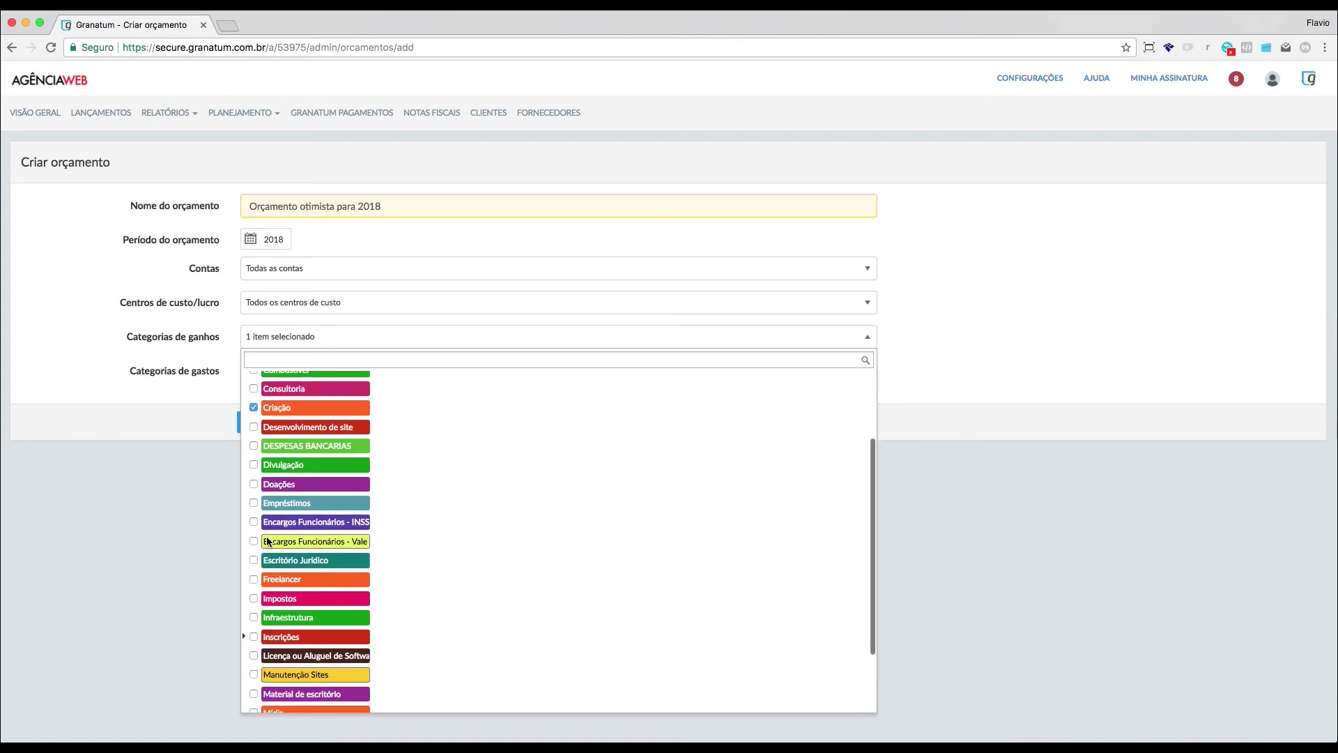
left_click(253, 464)
scroll(266, 479, "down", 2)
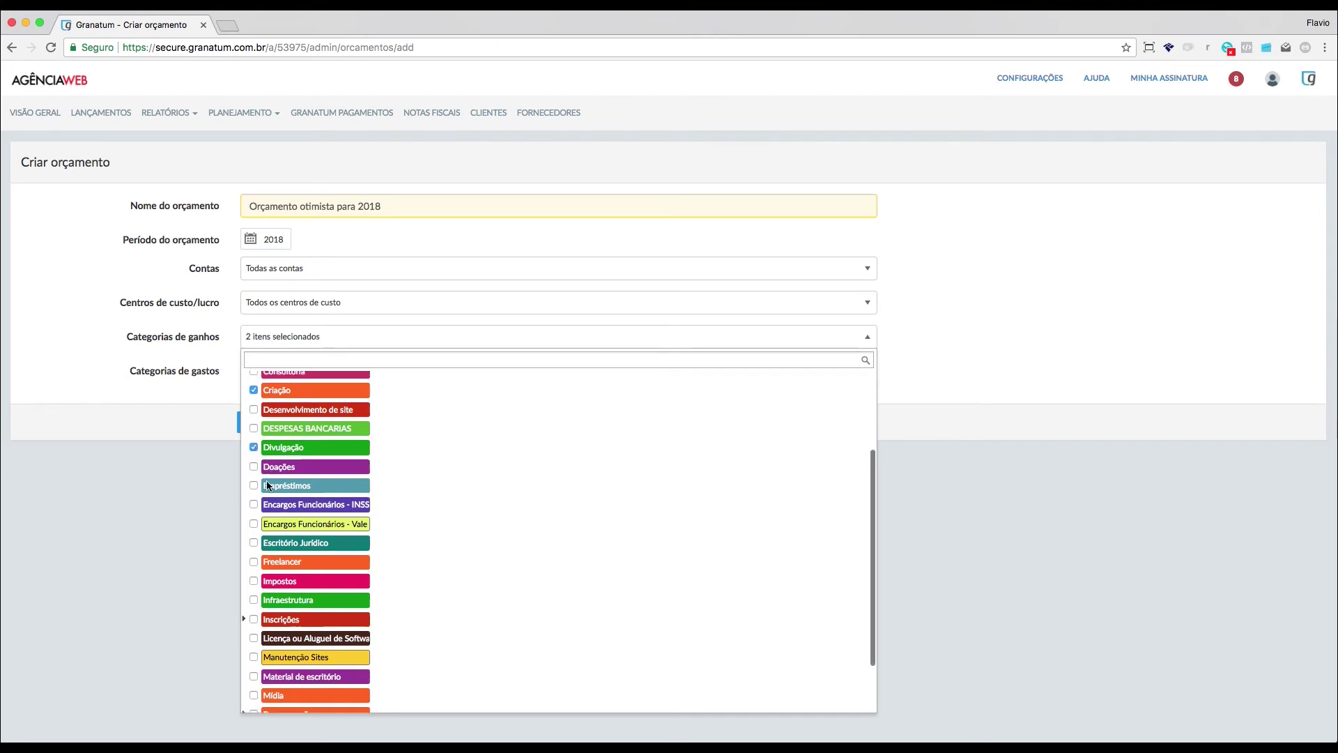
scroll(269, 607, "down", 2)
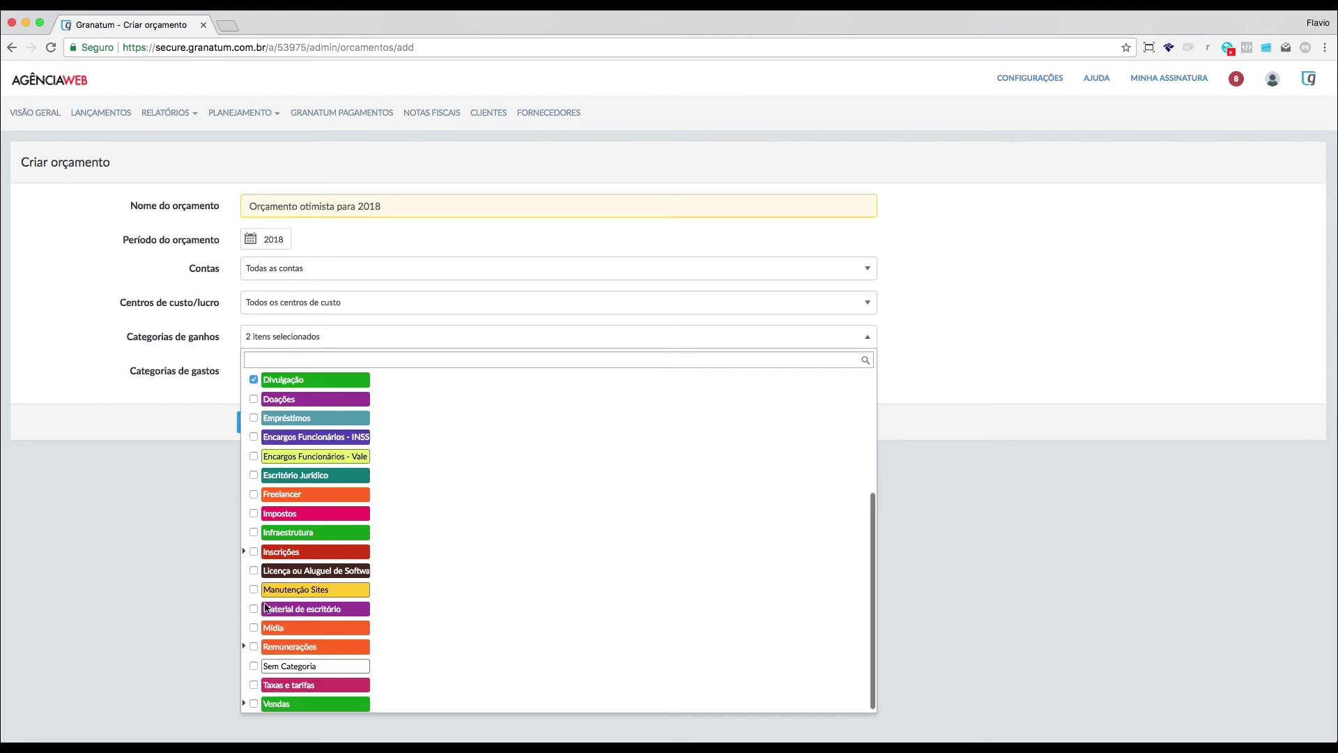
left_click(253, 589)
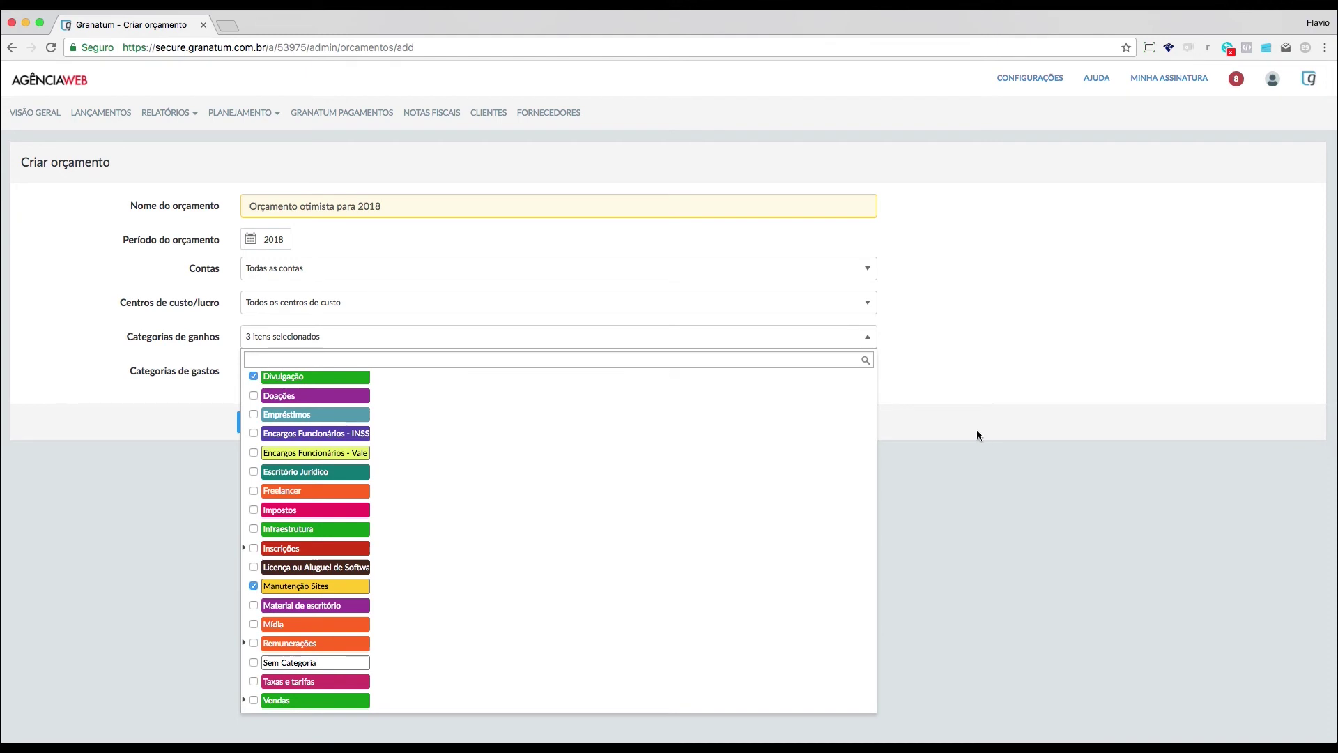
left_click(979, 436)
- Choose Freelancer and Folha de Pagamento, without its subcategories, as the expense categories and save the budget
left_click(331, 377)
scroll(326, 582, "down", 5)
left_click(254, 589)
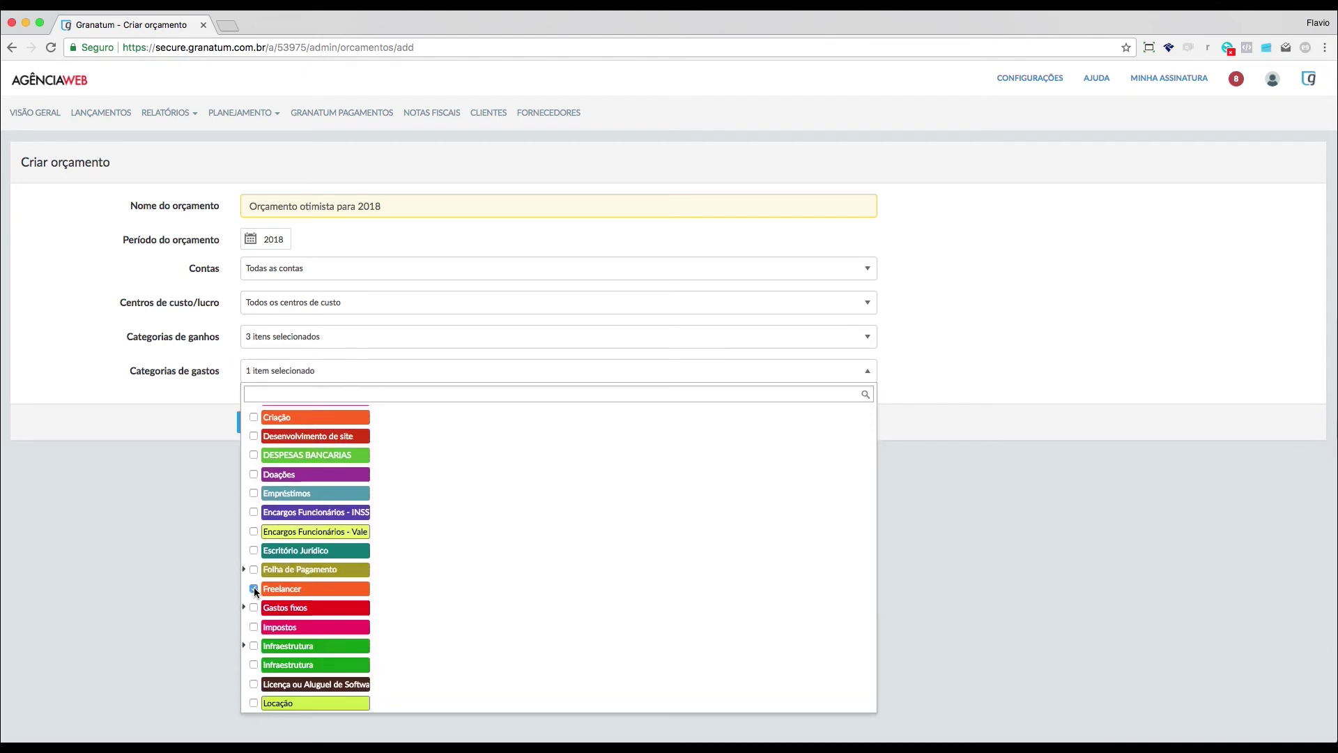
scroll(316, 563, "down", 3)
scroll(316, 569, "down", 1)
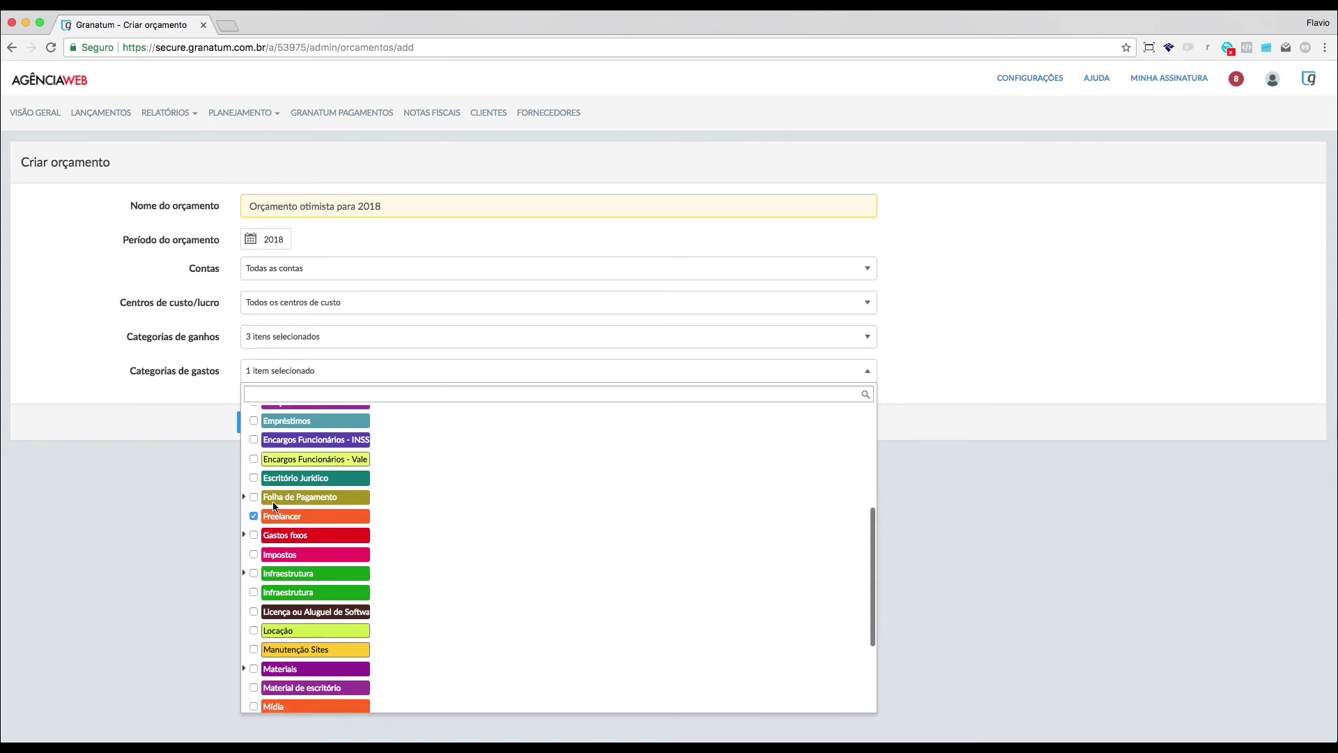
left_click(245, 497)
left_click(254, 497)
left_click(259, 534)
left_click(244, 497)
left_click(913, 425)
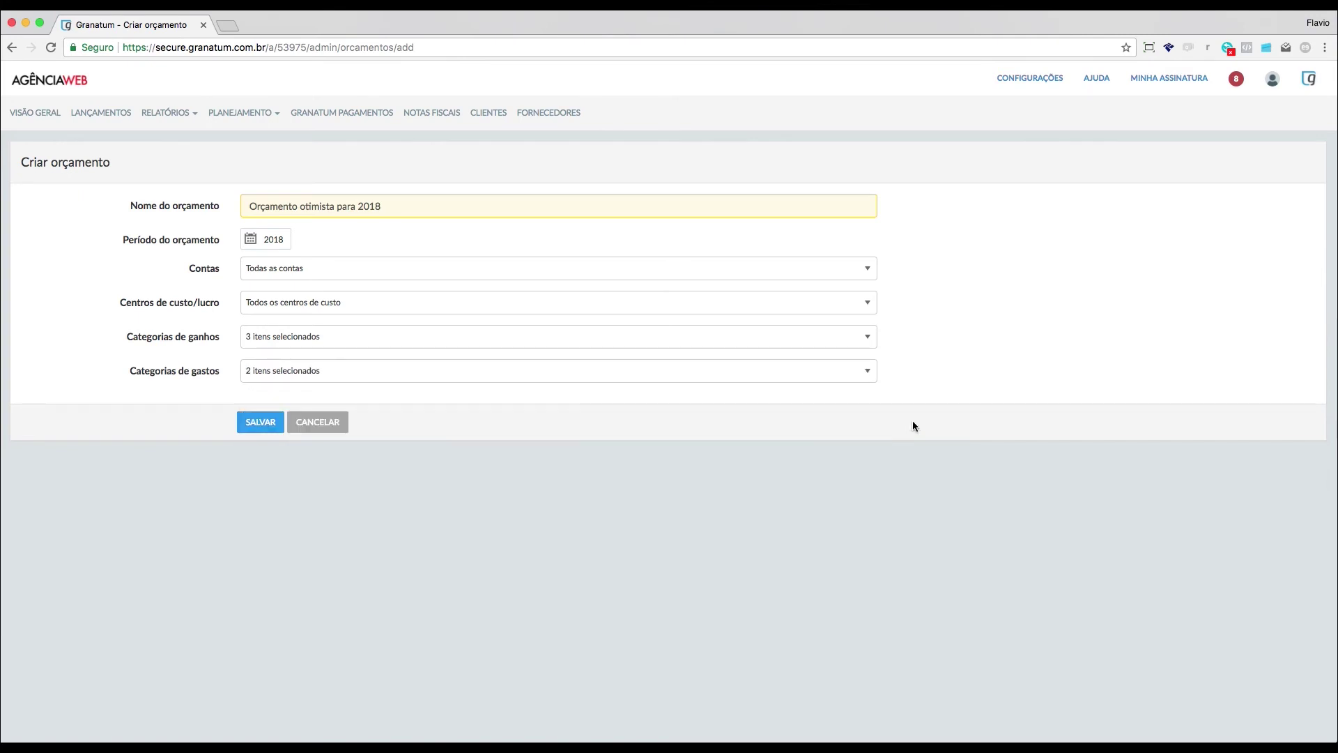
left_click(264, 427)
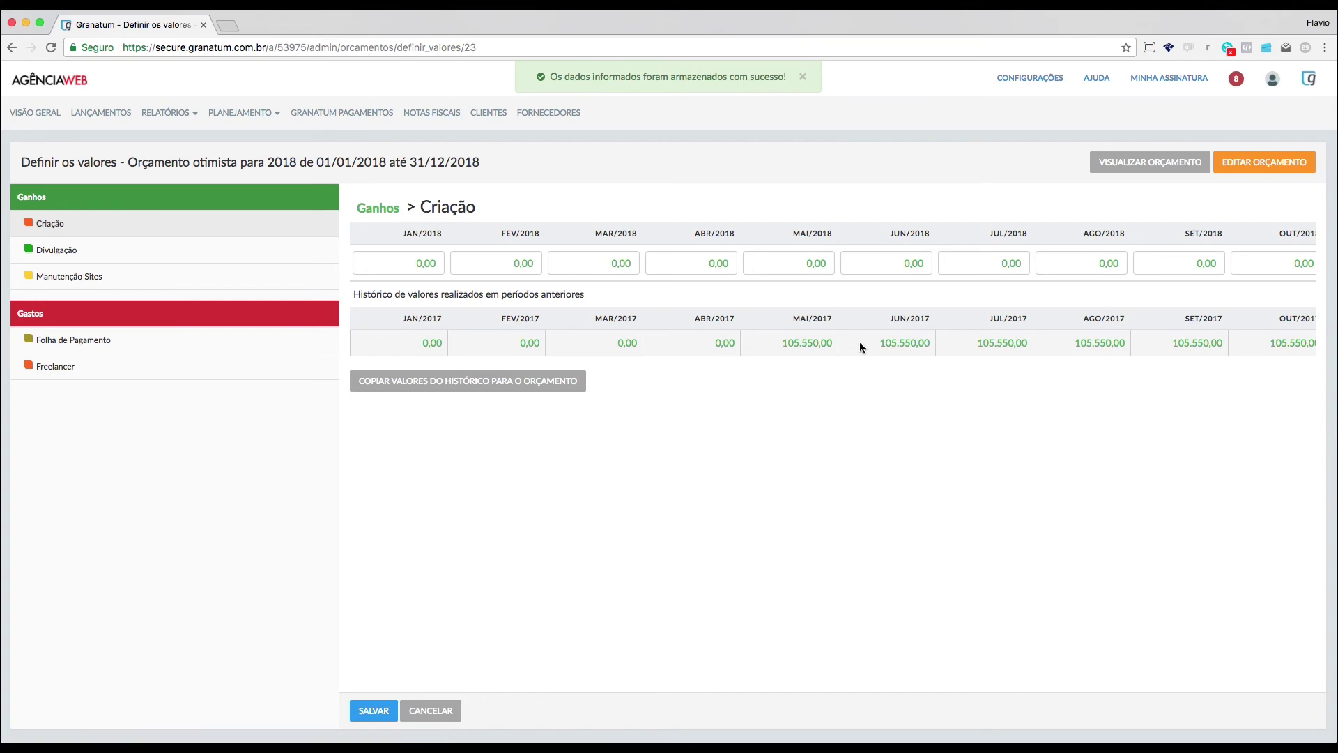
- Copy the historical values into the optimistic budget's Criação category and set January 2018 to 205.550,00
left_click(416, 265)
left_click(491, 382)
left_click(812, 265)
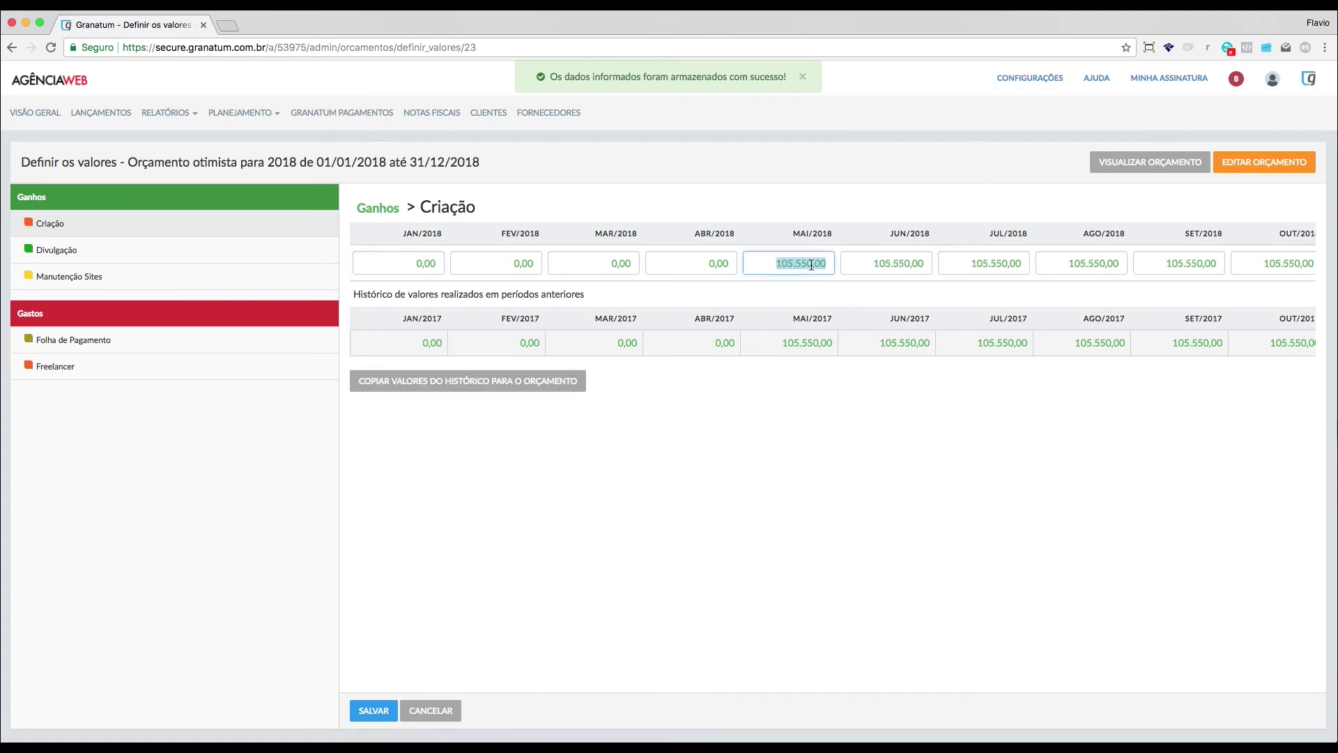
left_click(425, 264)
key("super+v")
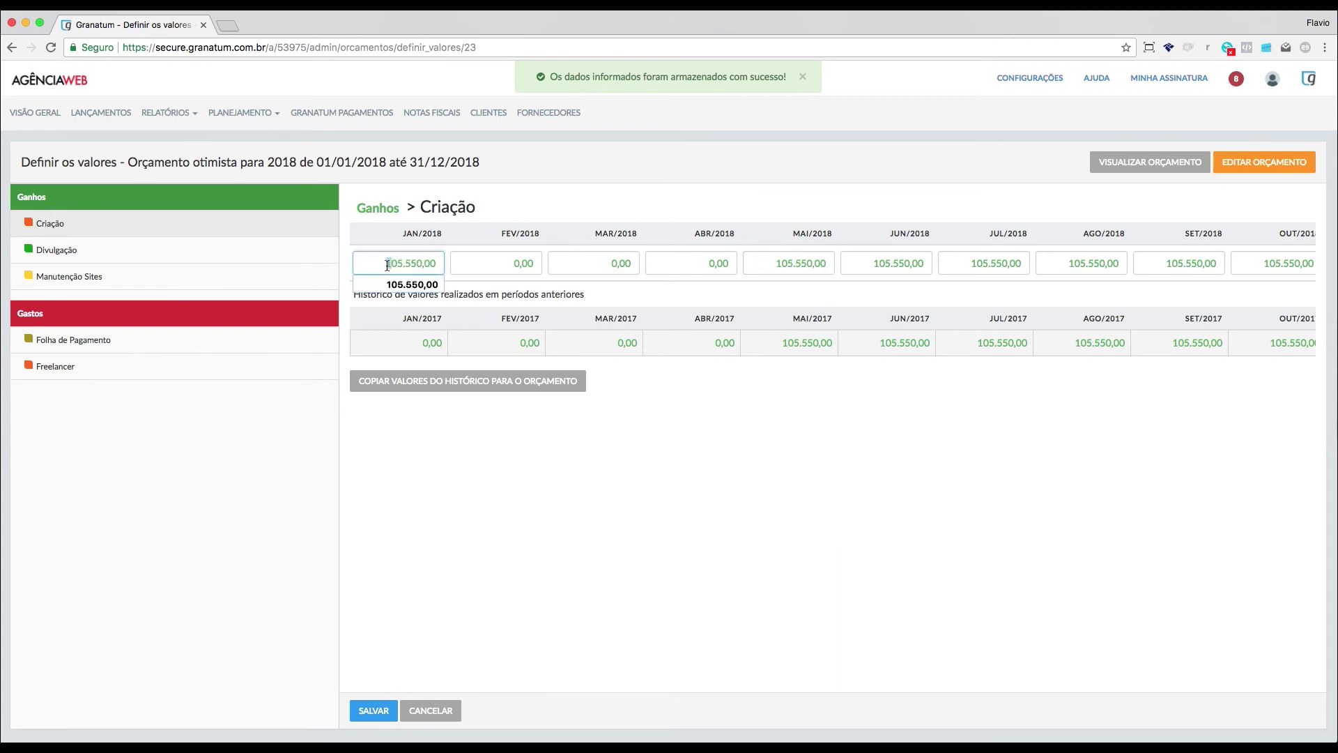
type("2")
- Copy the January 2018 value of 205.550,00 into February through April 2018 for Criação
double_click(405, 264)
left_click(501, 263)
double_click(500, 263)
key("super+v")
double_click(575, 265)
key("super+v")
double_click(692, 264)
key("super+v")
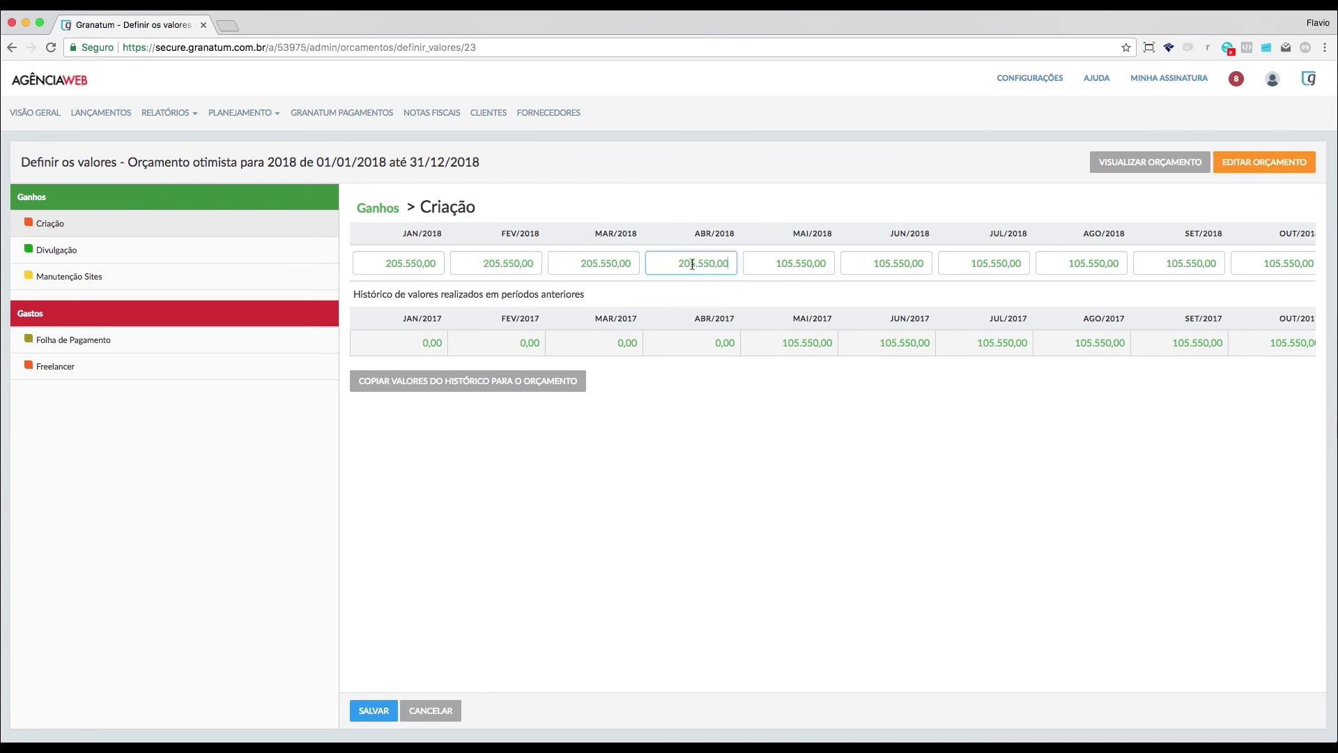
- Set the optimistic budget's Criação values to 215.550,00 for February and 300.000,00 for March 2018, and save them
left_click(491, 265)
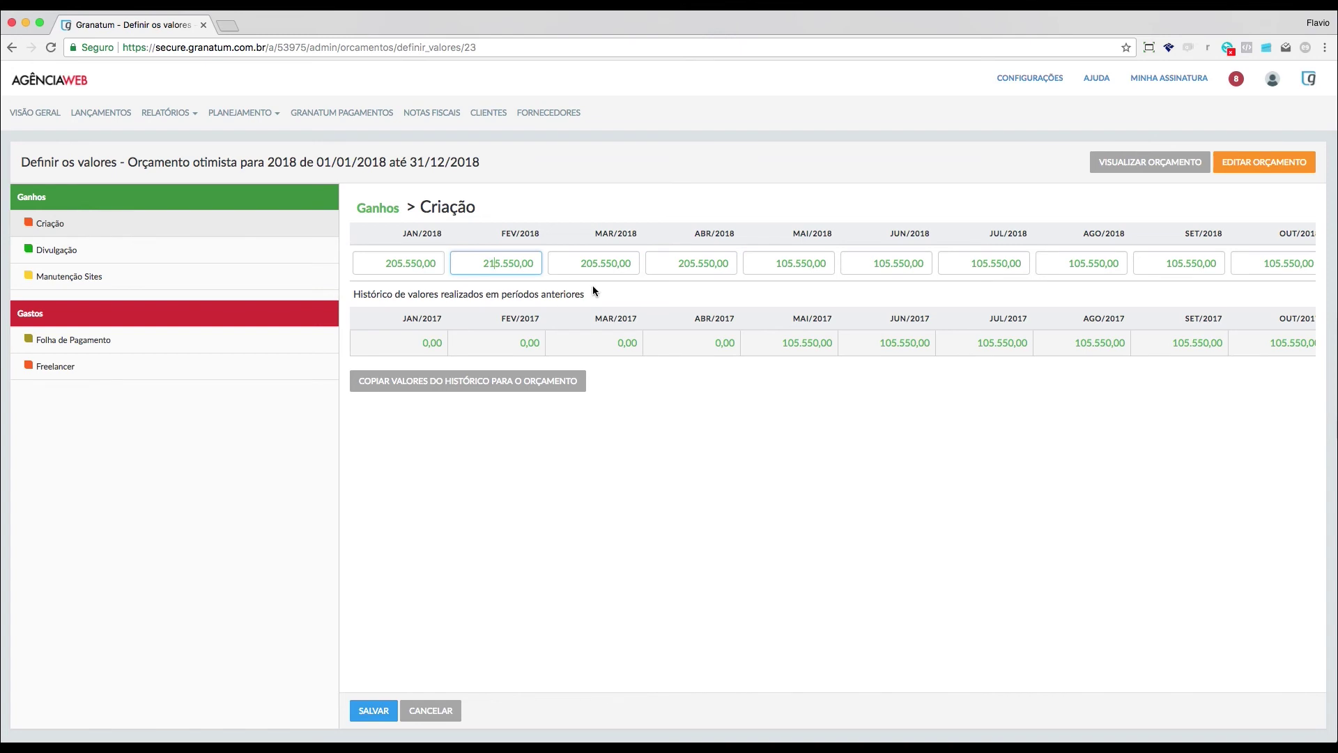
left_click_drag(591, 265, 583, 267)
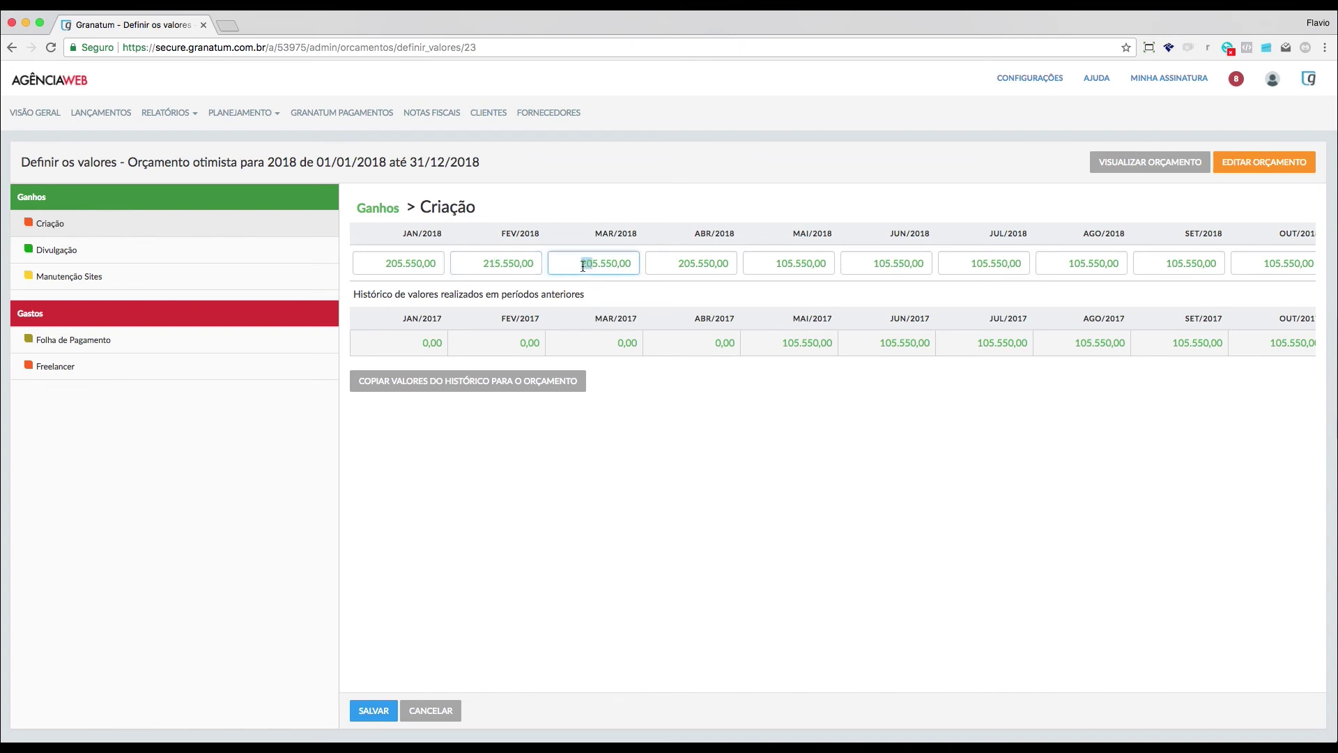
double_click(590, 265)
type("30000000")
left_click(726, 265)
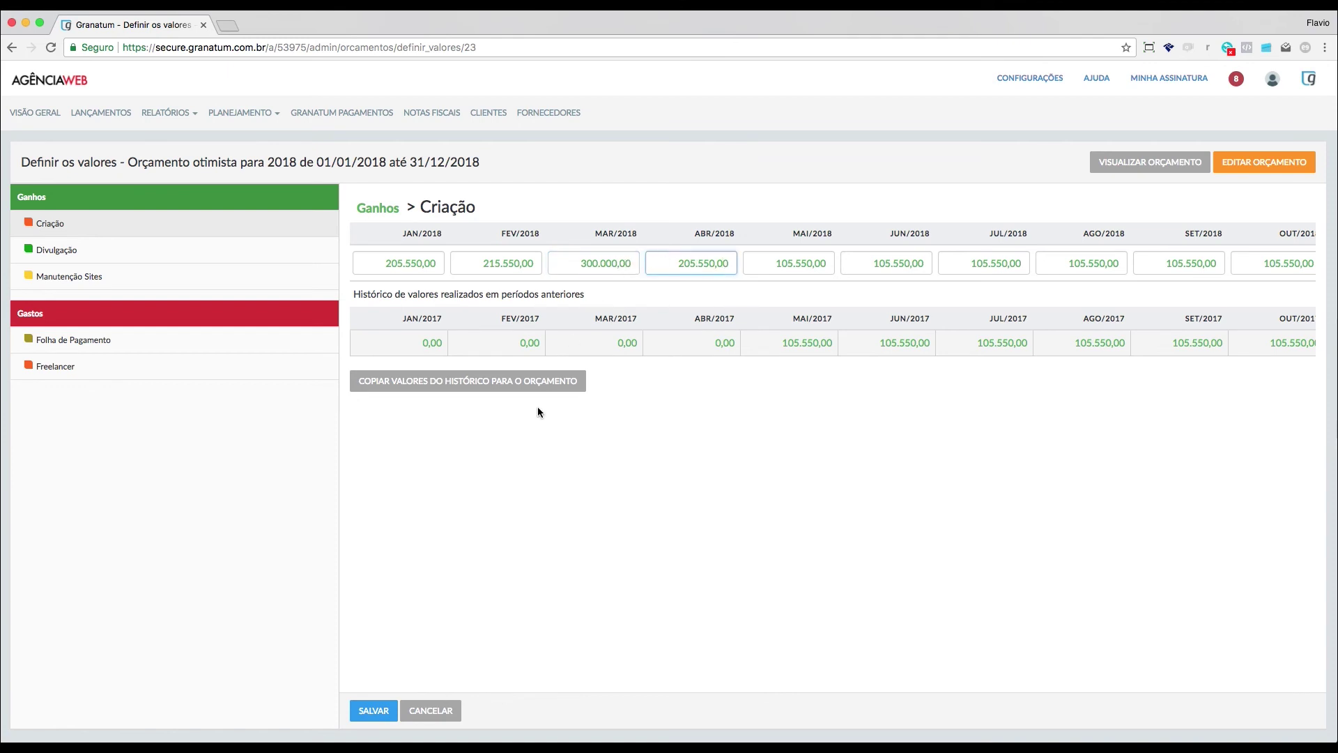
left_click(374, 713)
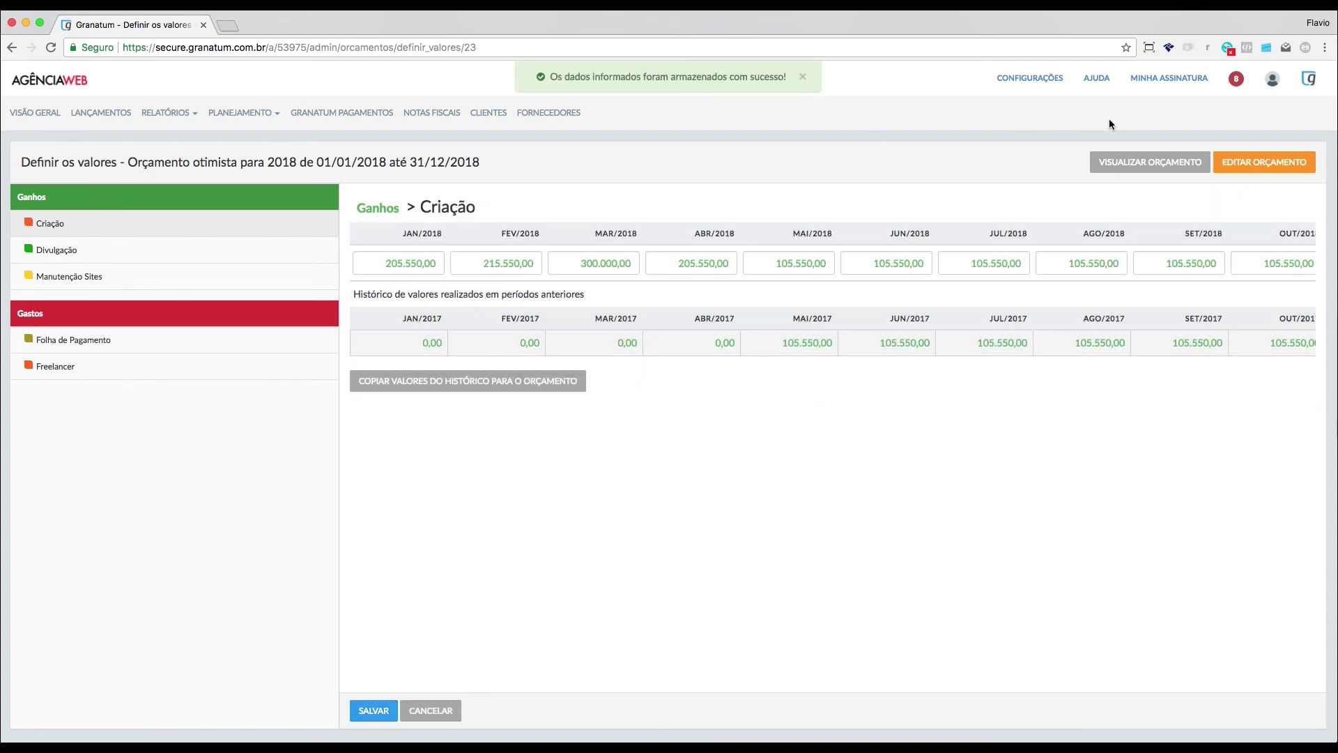
- View the saved budget and compare the monthly figures of Orçamento 2018 with those of Orçamento otimista para 2018
left_click(1124, 169)
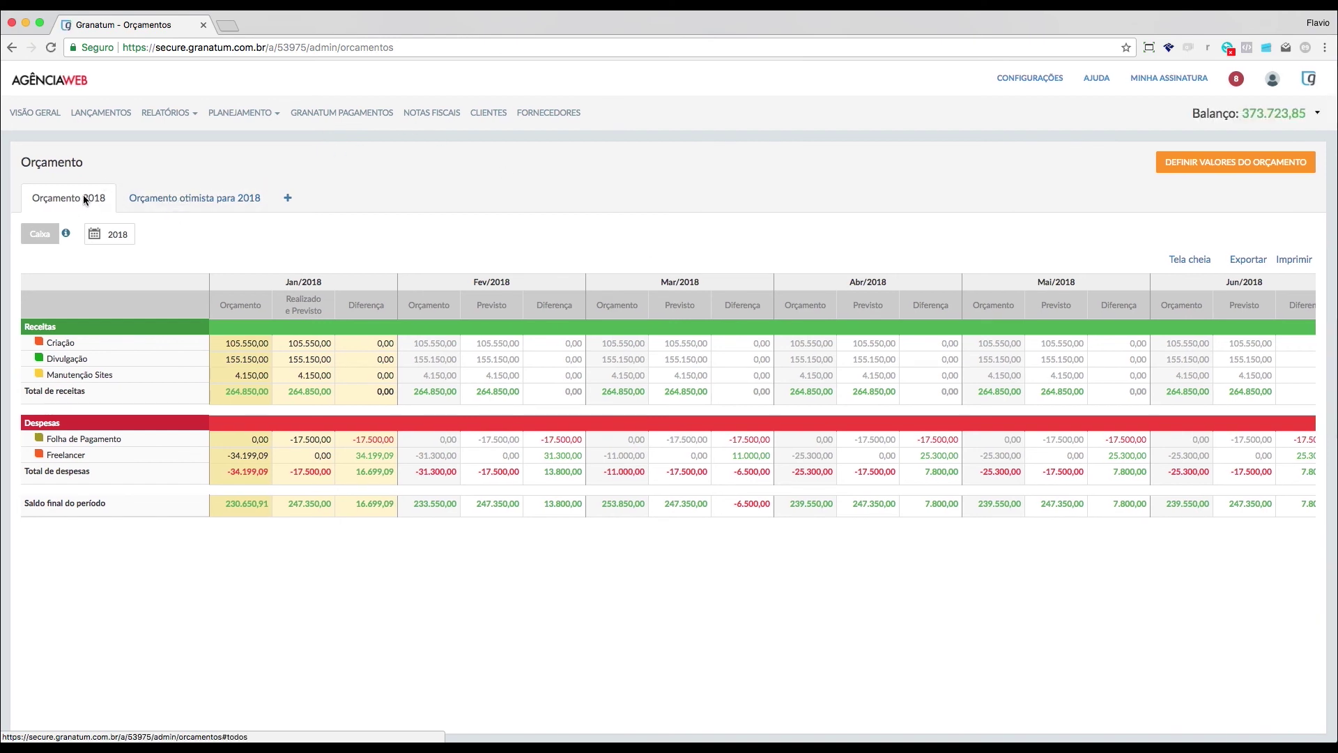
left_click(166, 200)
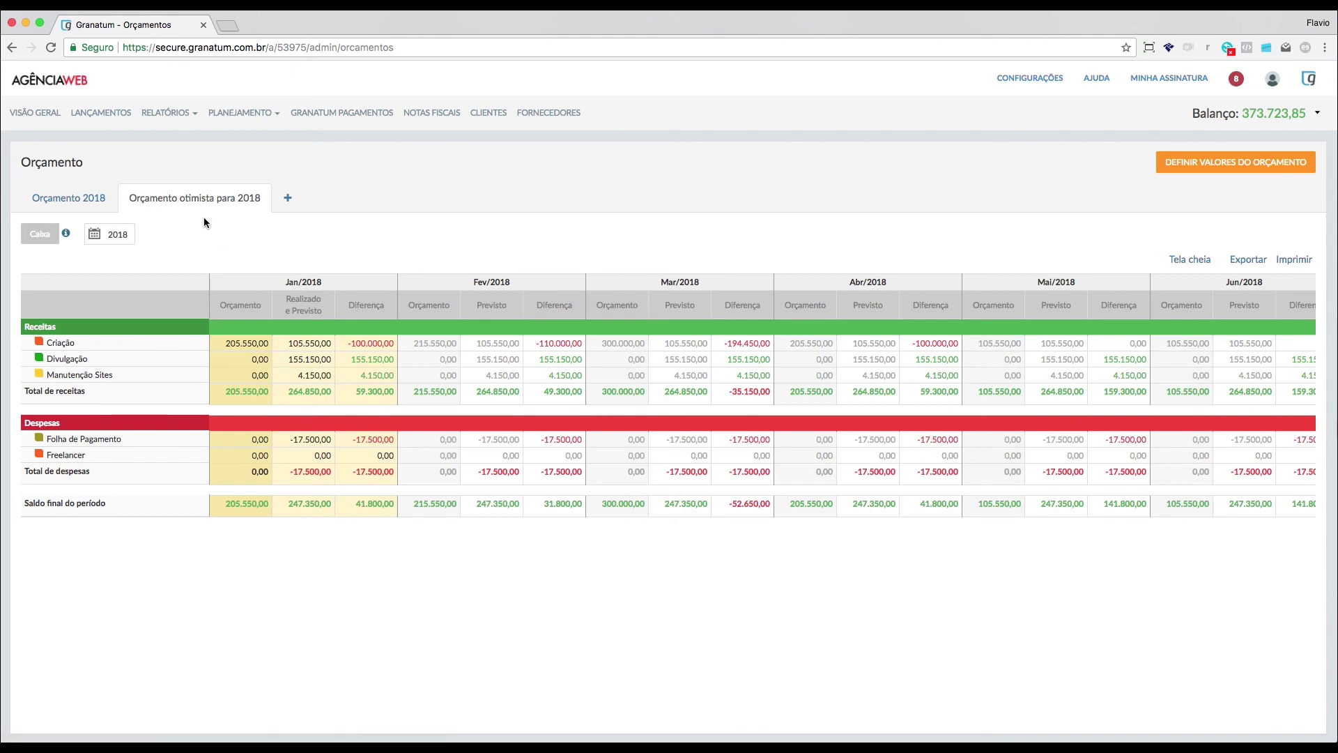
left_click(86, 197)
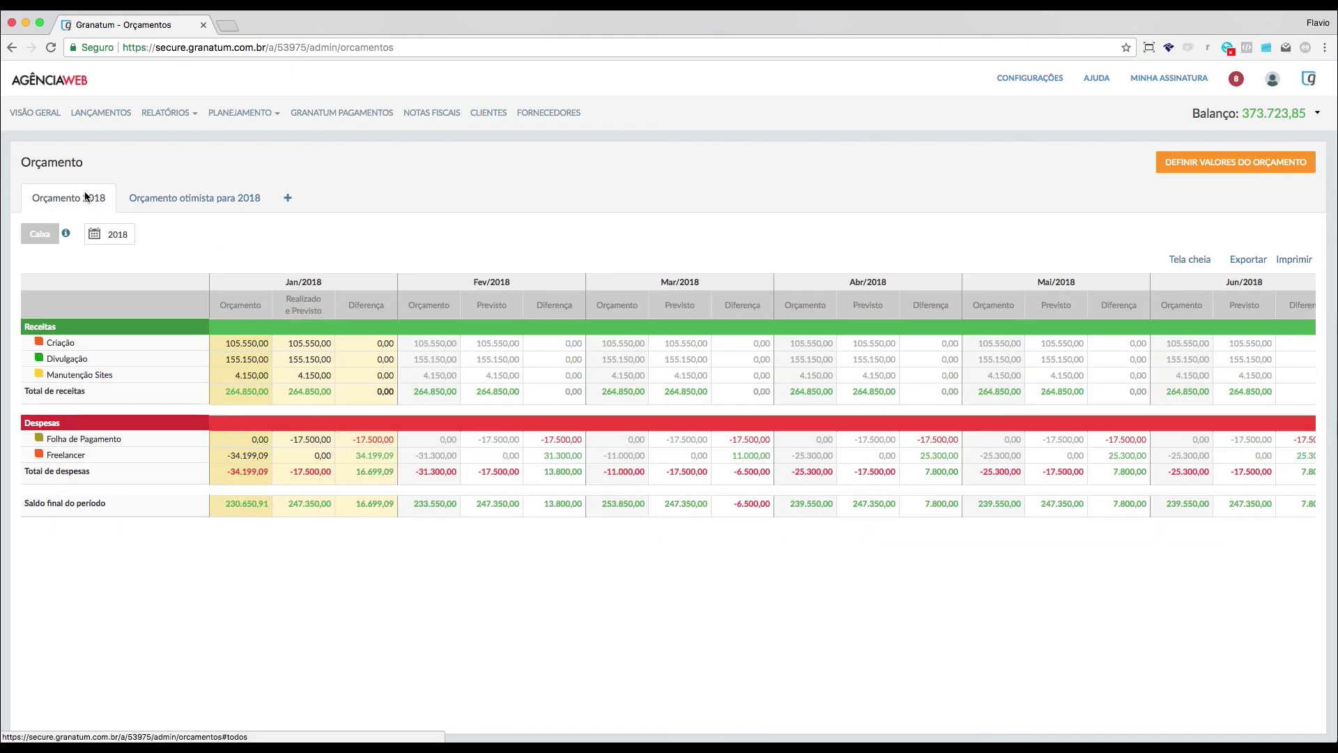
left_click(143, 200)
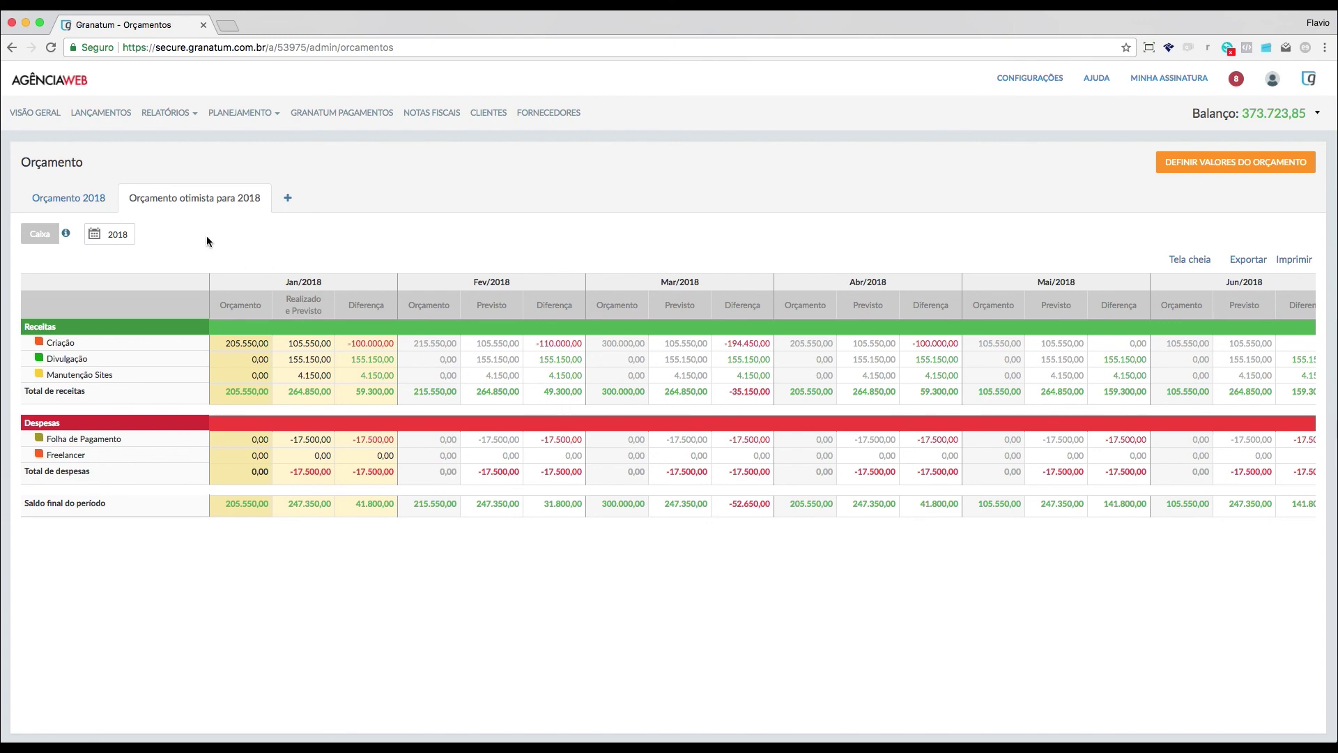
- Open the value definitions of Orçamento 2018 and review its Divulgação, Manutenção Sites, Folha de Pagamento and Freelancer categories
left_click(69, 198)
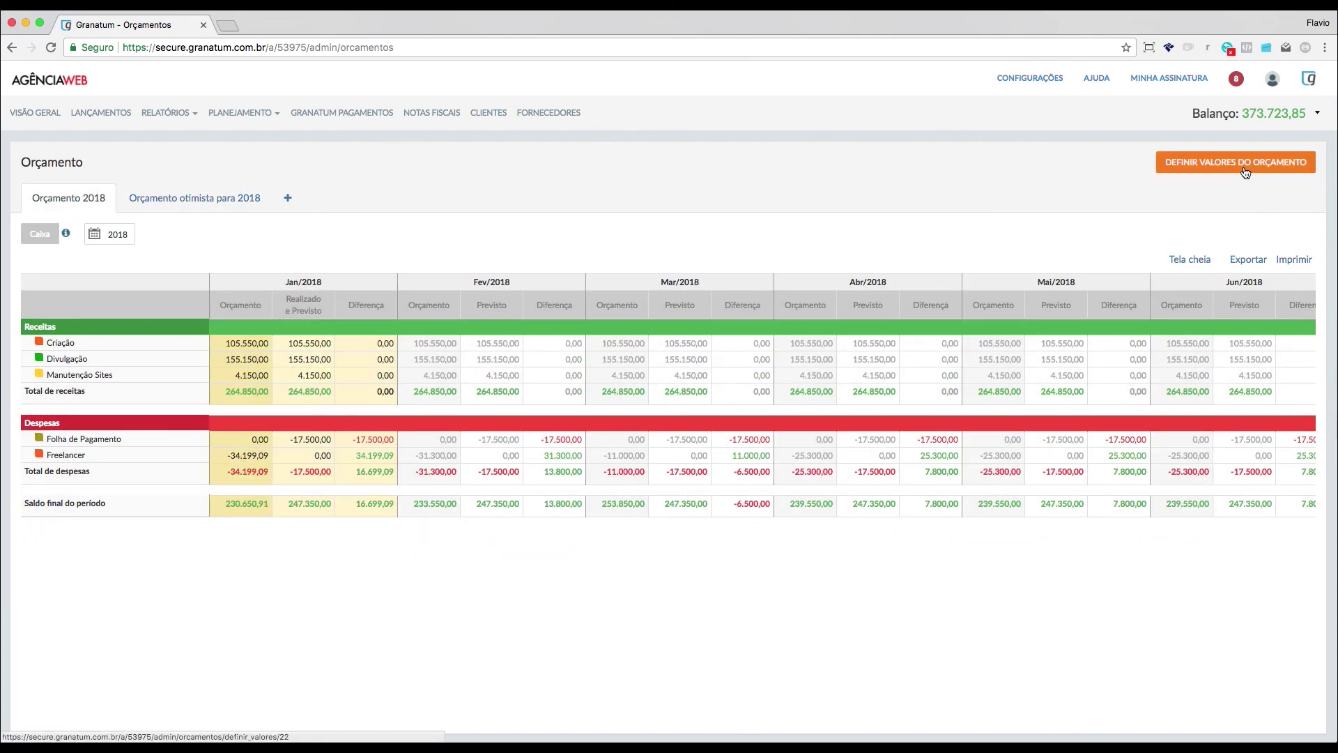
scroll(1246, 173, "up", 5)
left_click(1190, 229)
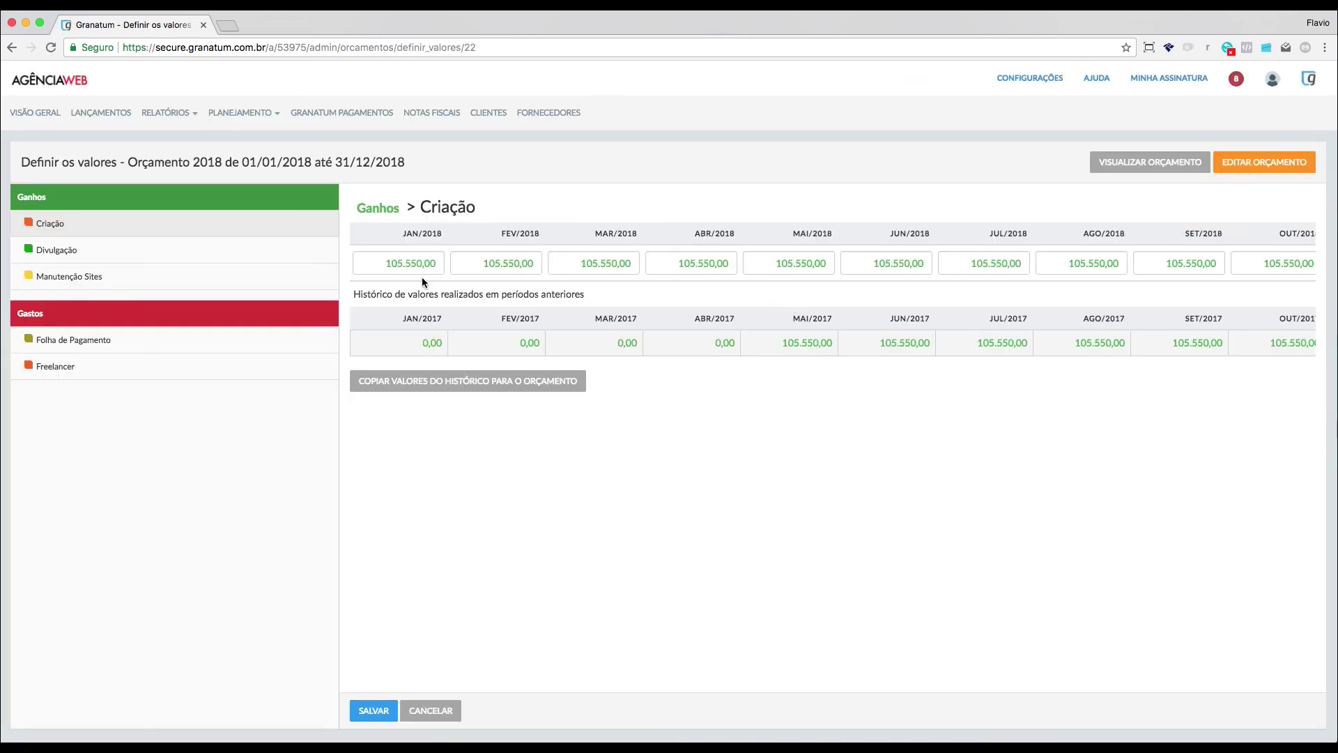
left_click(128, 255)
left_click(123, 285)
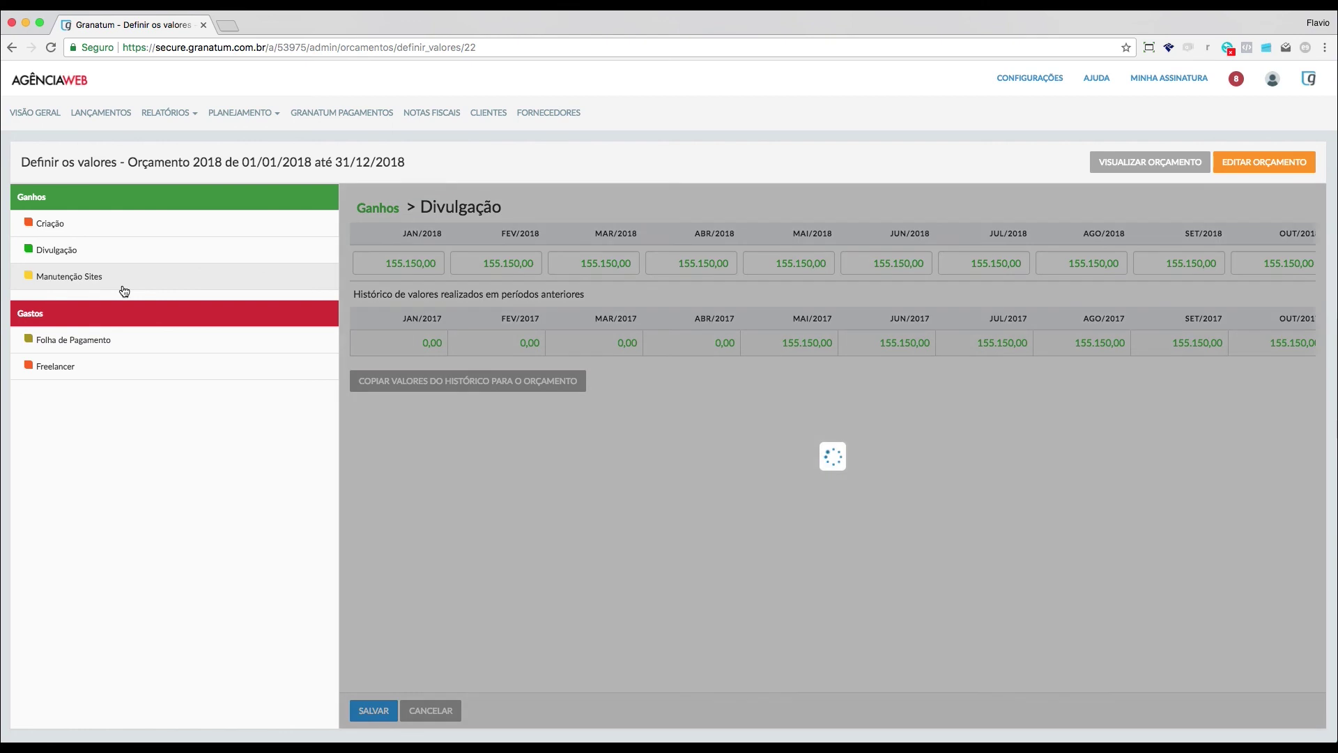
left_click(138, 342)
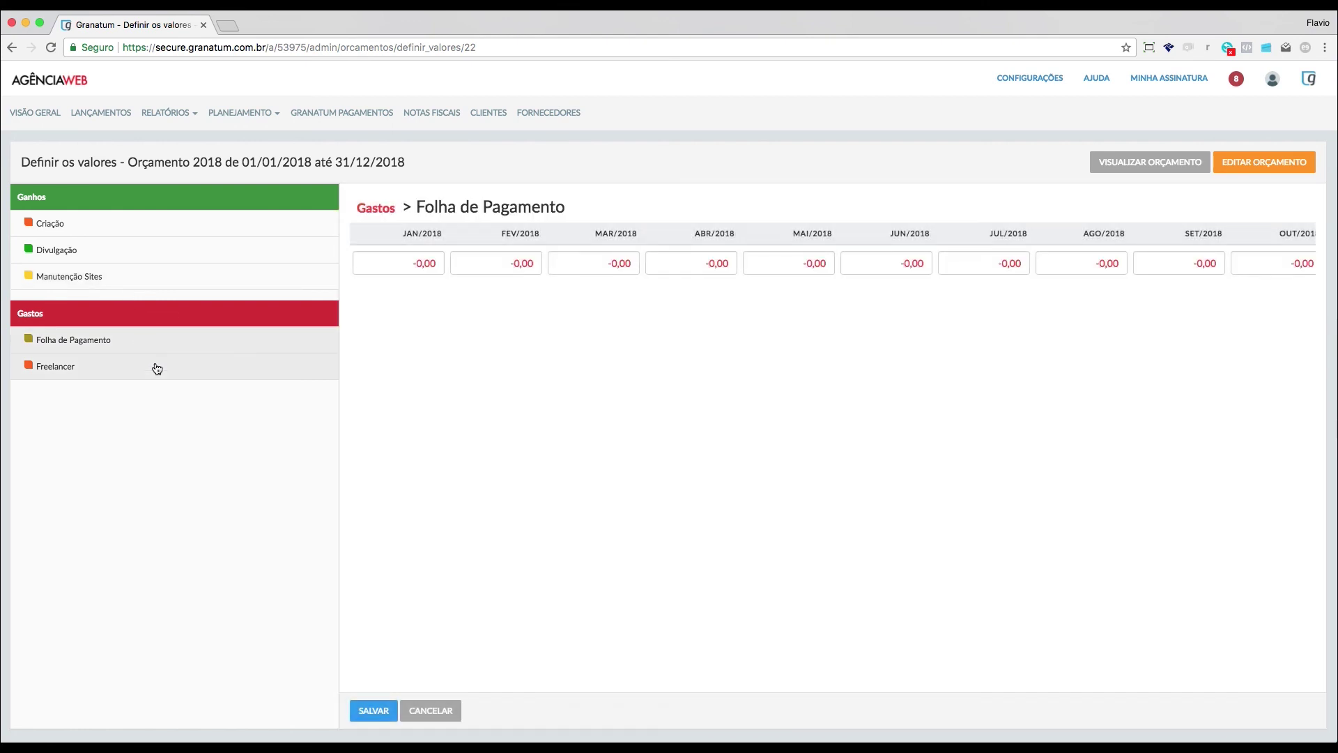
left_click(157, 368)
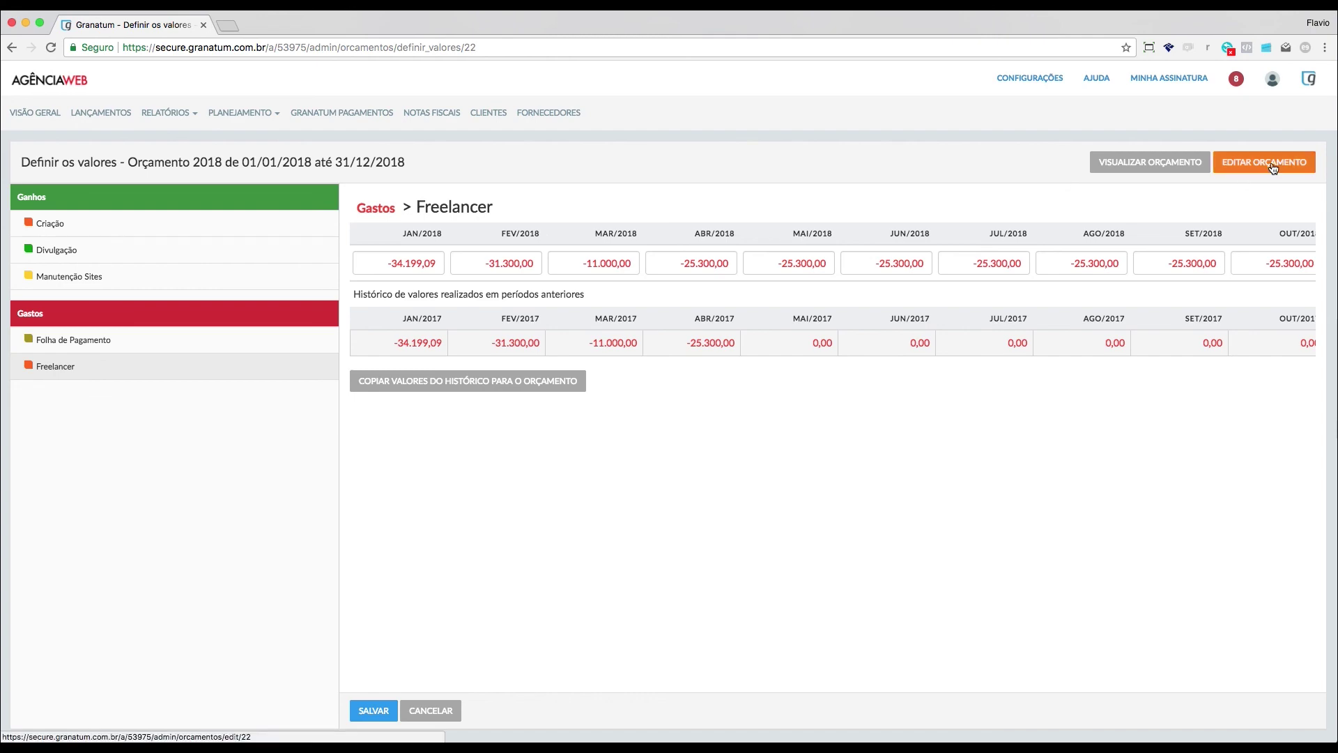
- Edit Orçamento 2018 to add Bolsa Auxílio - Estágio, Combustível and Consultoria to its income categories
scroll(1271, 172, "up", 5)
left_click(1120, 364)
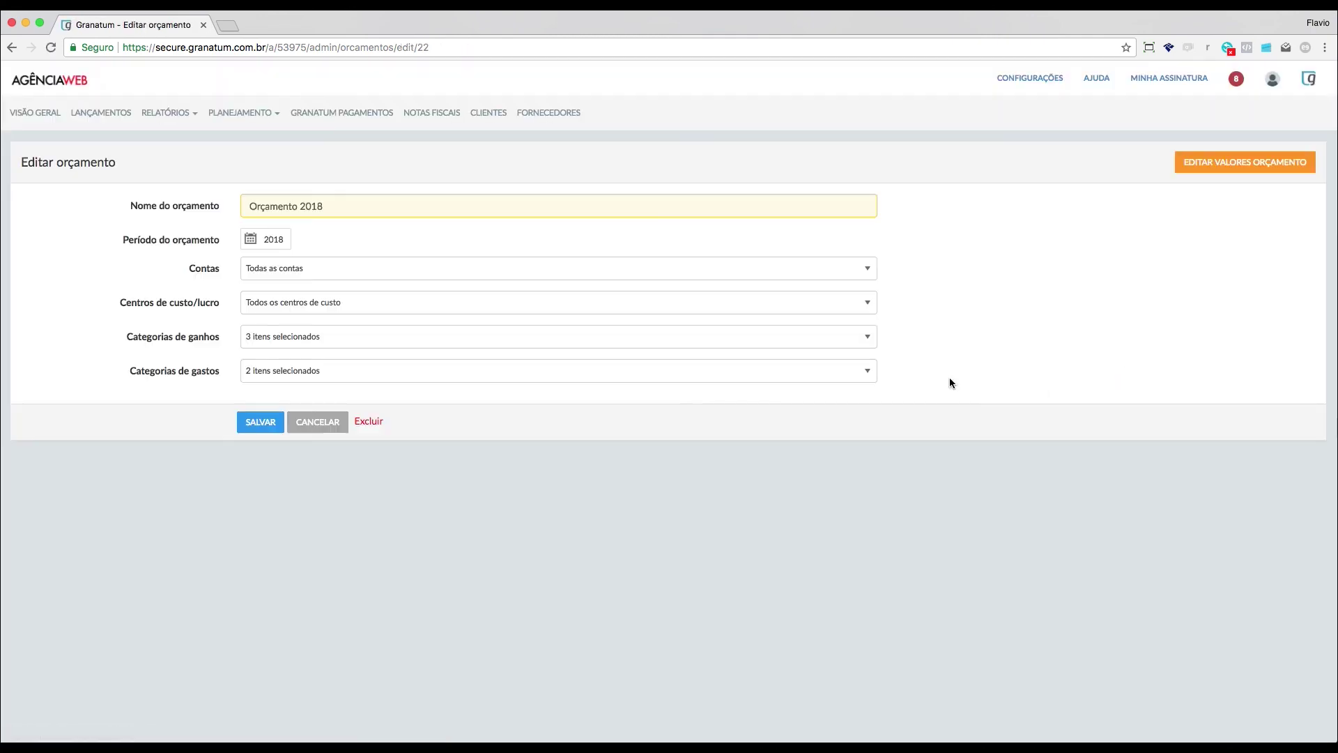
left_click(360, 343)
left_click(254, 492)
left_click(254, 473)
left_click(253, 454)
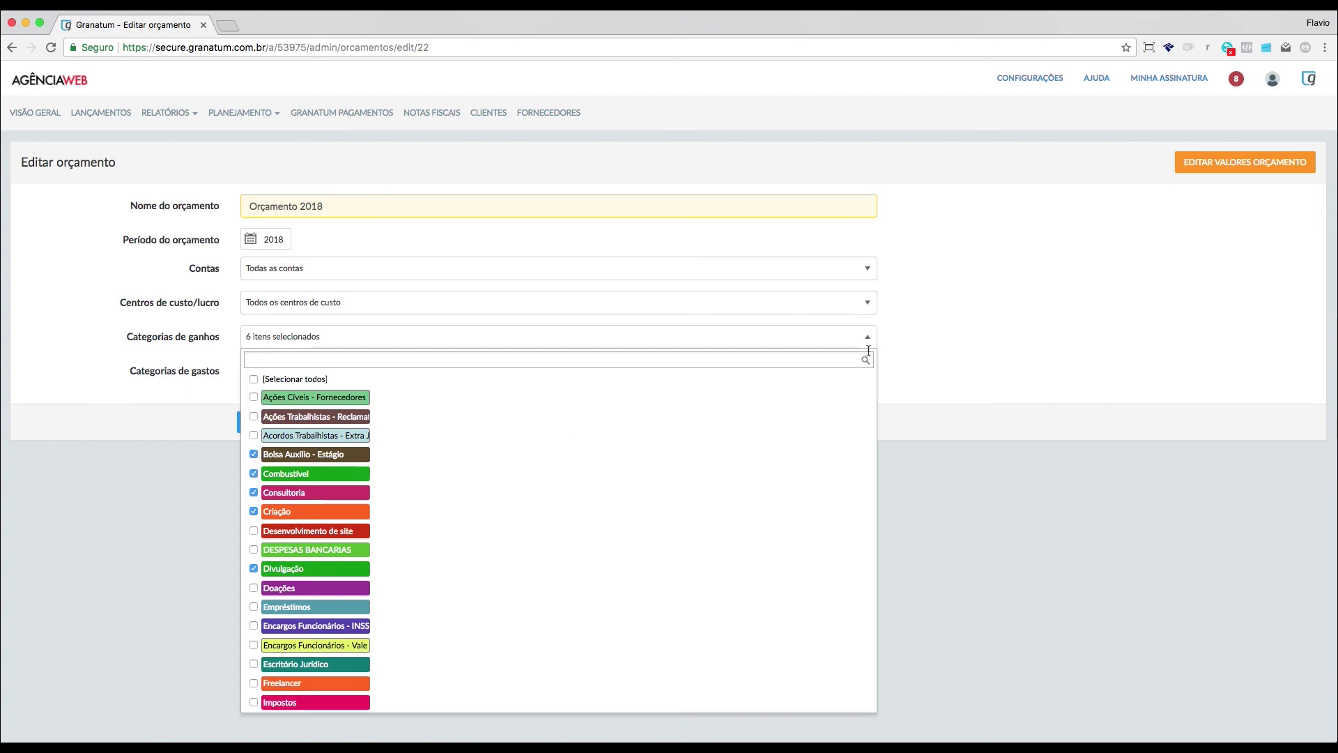
left_click(906, 335)
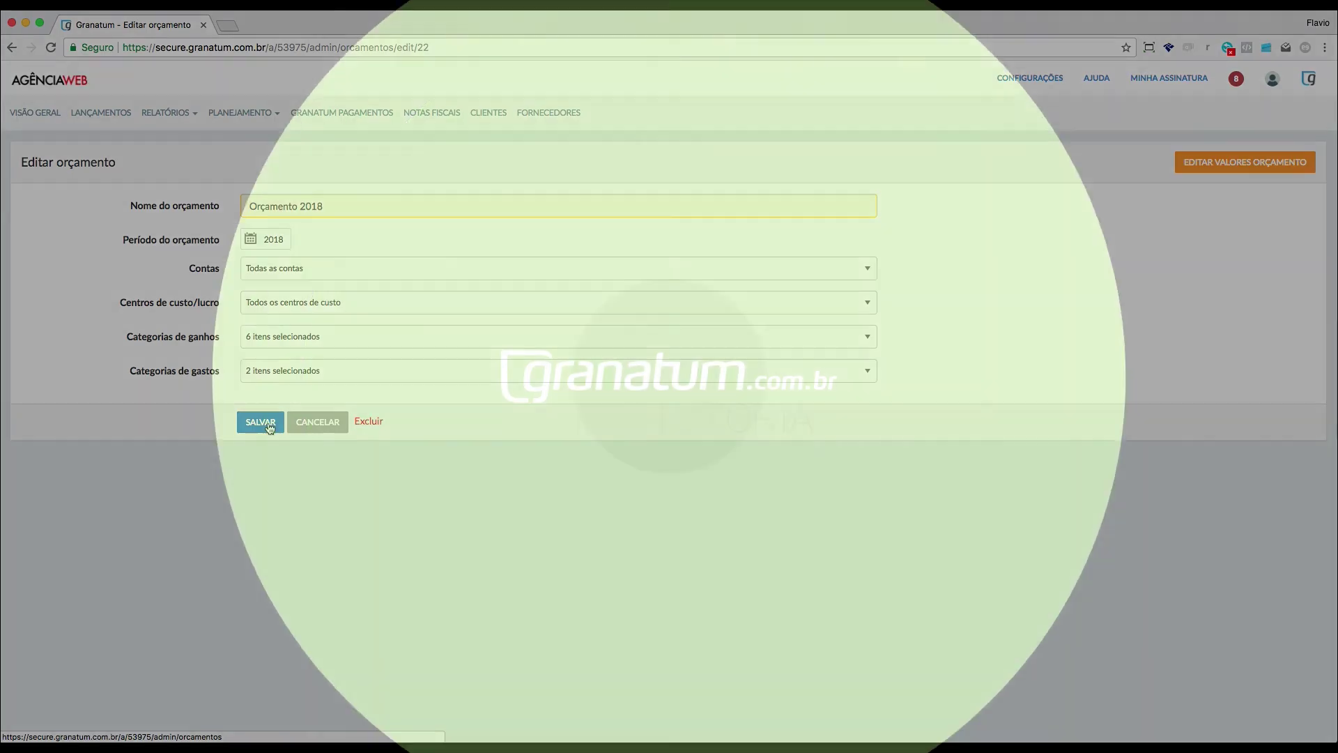